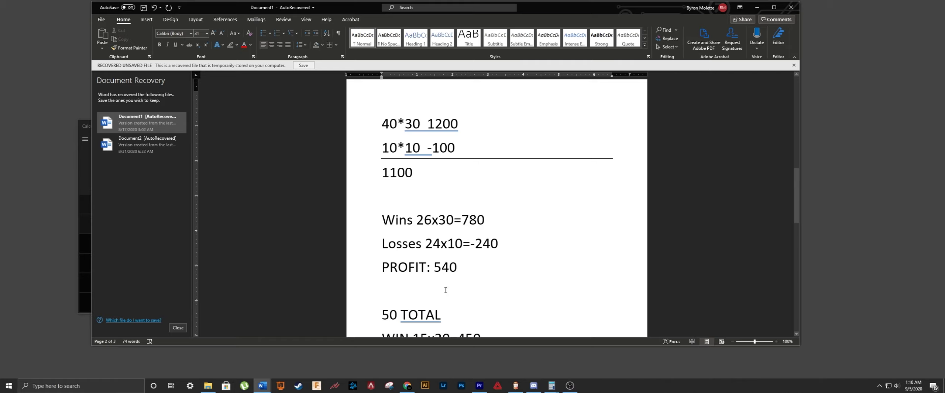
- Examine the profit of the 26-win scenario and the 15-win, 35-loss calculation in the document
left_click(450, 267)
left_click_drag(449, 268, 434, 268)
left_click(458, 267)
scroll(490, 255, "down", 2)
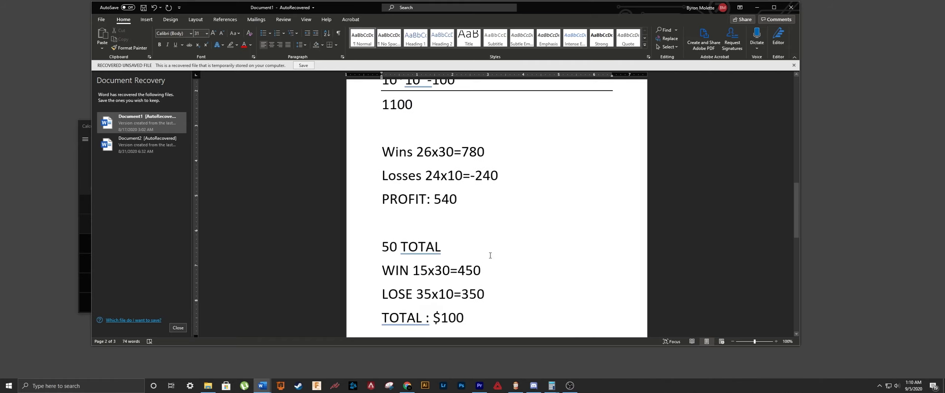
scroll(490, 255, "down", 2)
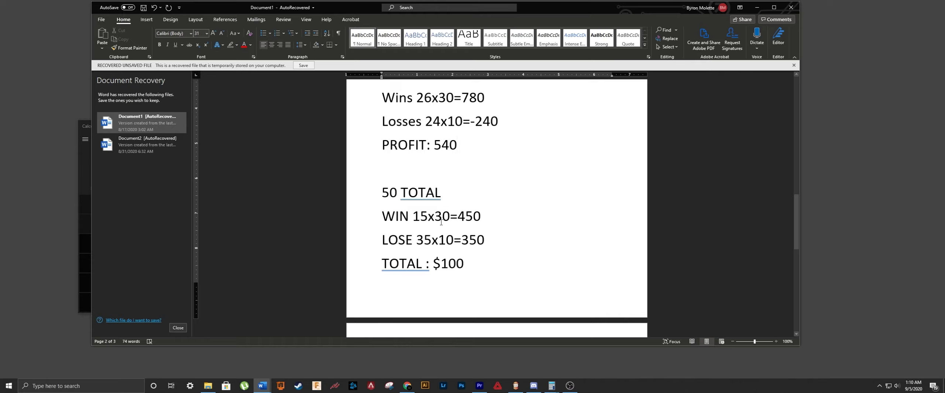
left_click_drag(415, 241, 461, 243)
left_click(468, 240)
left_click(505, 271)
scroll(504, 272, "down", 2)
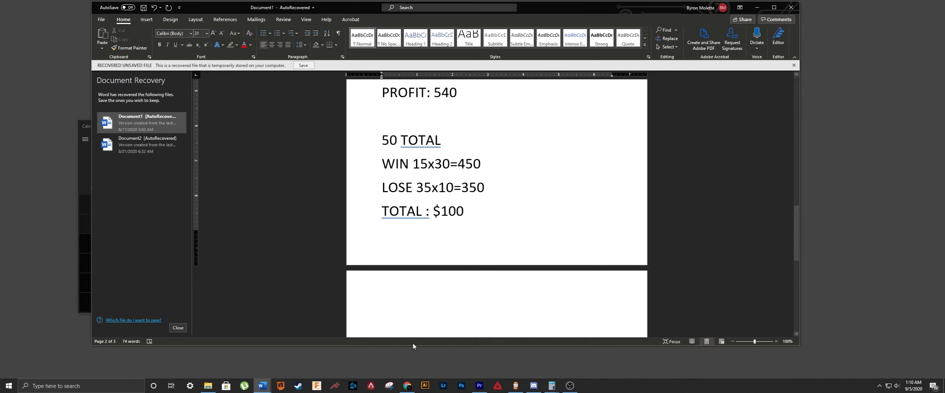
- Switch to MetaTrader, view the account's current trades and balance in the terminal, and return to the Word document
left_click(515, 386)
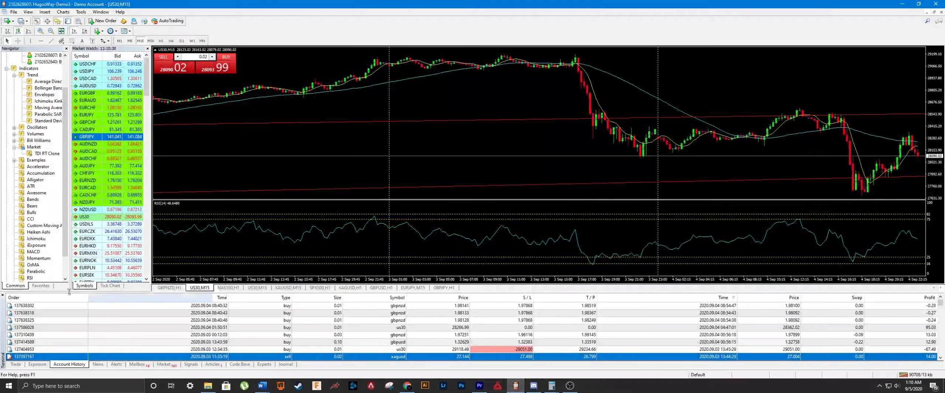
left_click(15, 364)
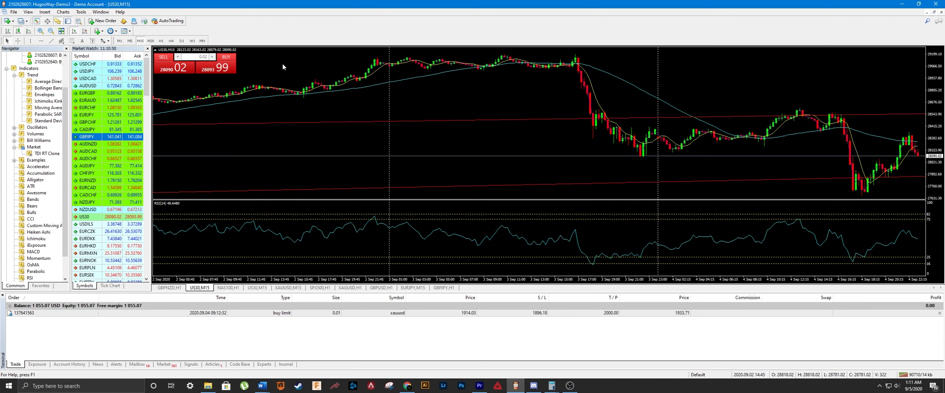
left_click(906, 4)
- Go over the win, loss and total lines of the 50-trade scenario in the Word document
left_click_drag(468, 224, 363, 145)
left_click(498, 185)
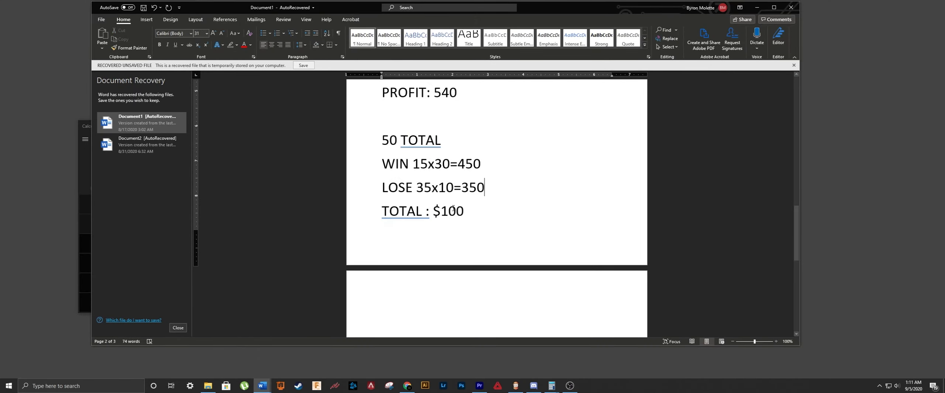
left_click(441, 210)
left_click_drag(435, 185, 434, 164)
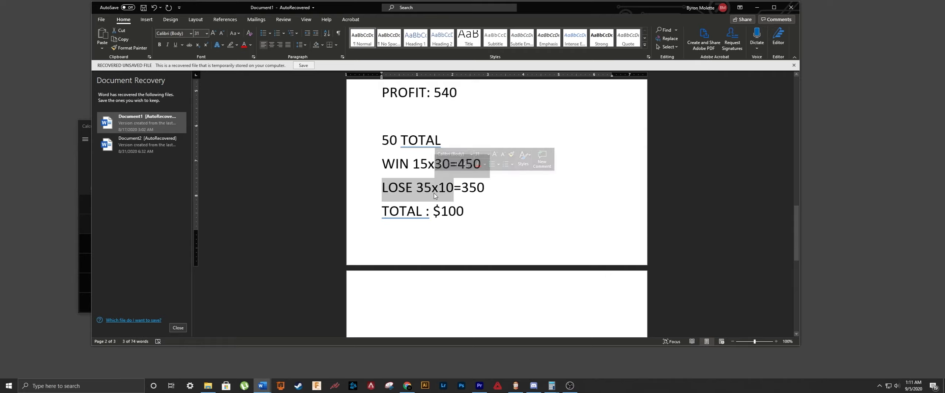
left_click(466, 211)
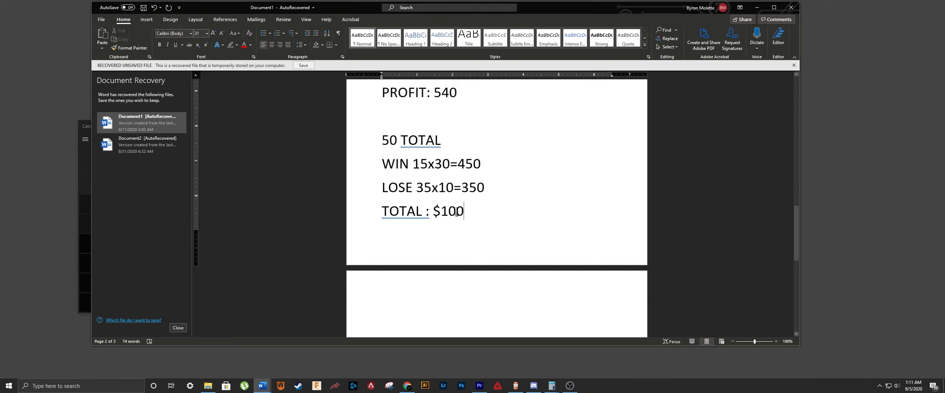
left_click_drag(466, 212, 374, 123)
left_click(453, 199)
left_click(837, 112)
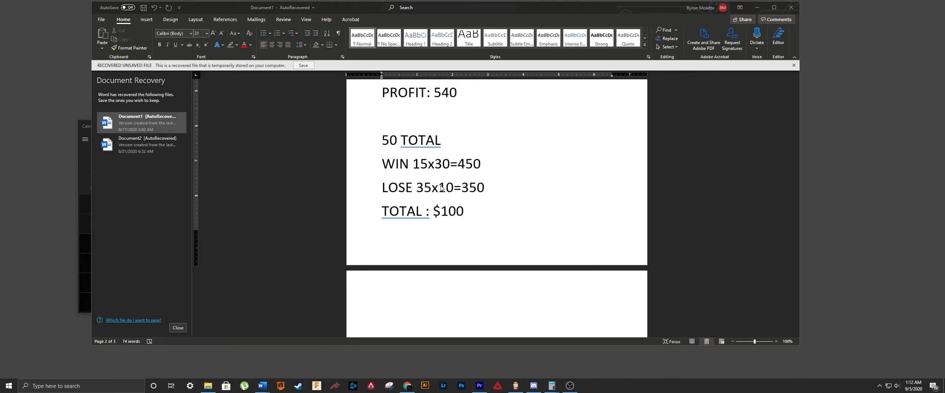
left_click(407, 212)
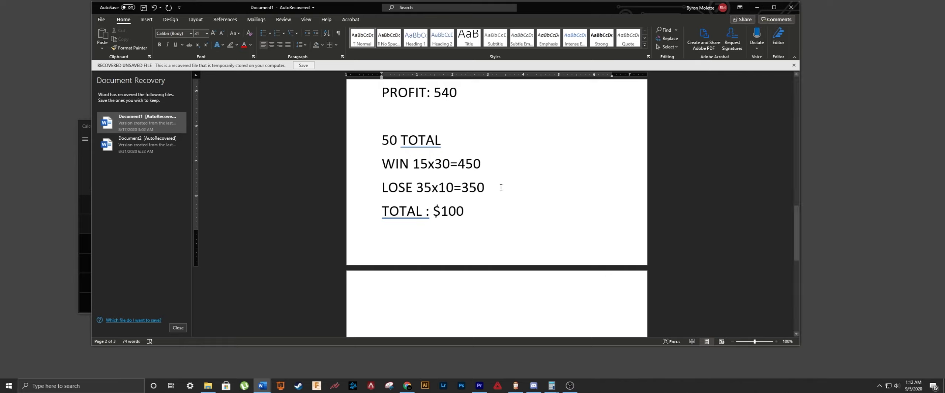
- Compare the net result of the 40-win scenario with the two scenarios written below it
scroll(500, 197, "up", 6)
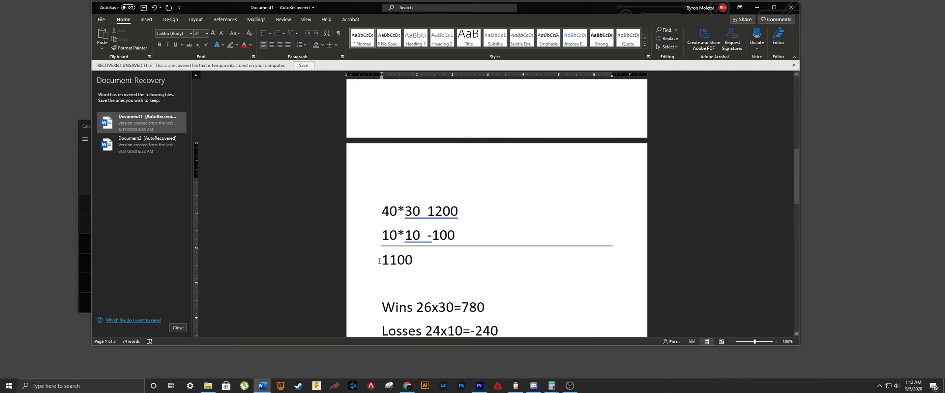
scroll(429, 258, "down", 1)
left_click_drag(413, 224, 368, 222)
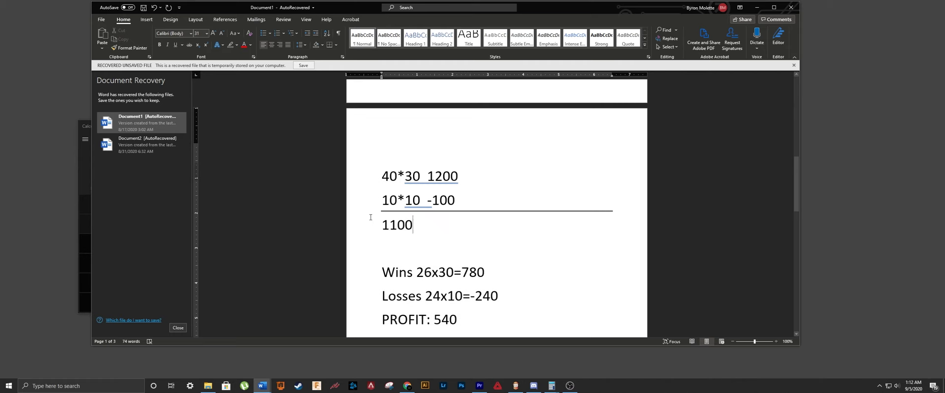
scroll(468, 260, "down", 5)
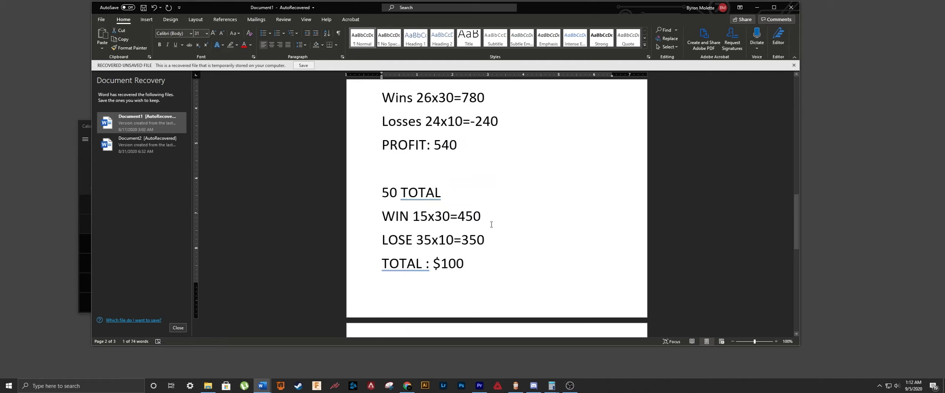
scroll(461, 270, "up", 3)
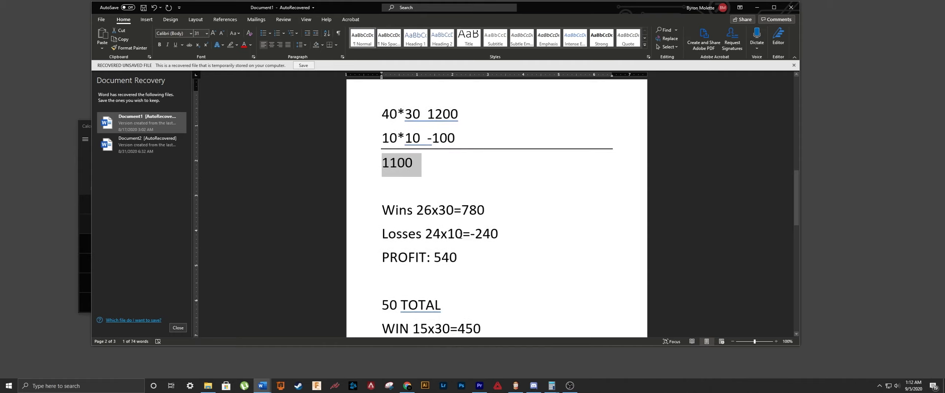
scroll(319, 263, "down", 2)
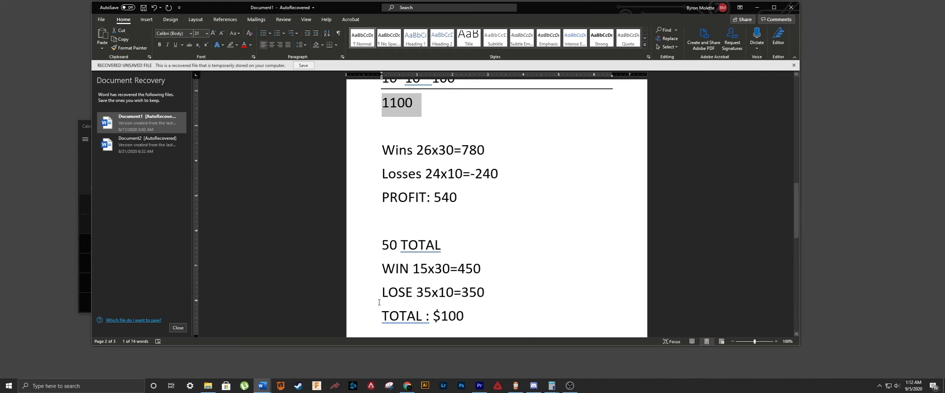
left_click(446, 293)
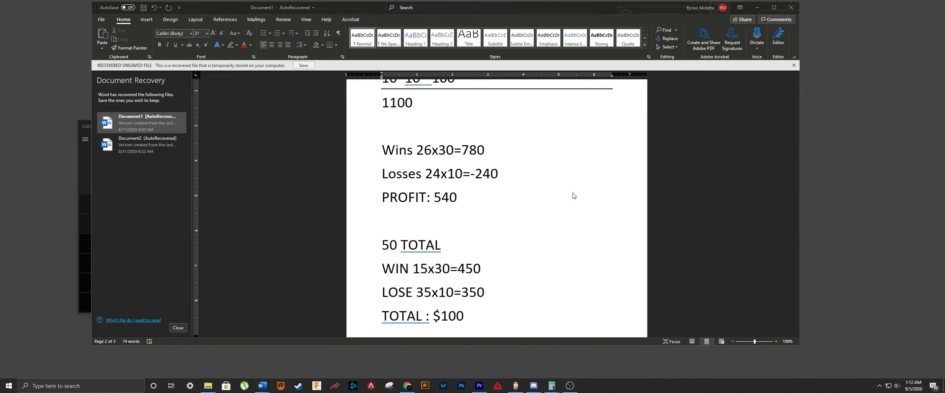
- Put the Word document away, switch to TradingView in Chrome and open its full chart page
left_click(758, 8)
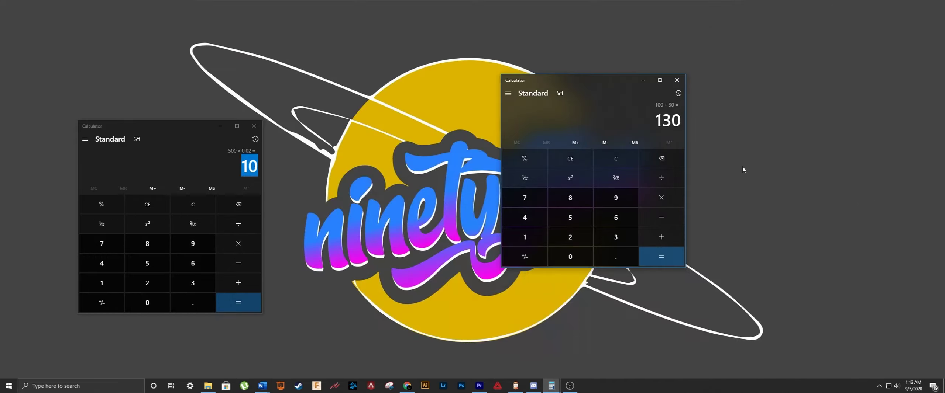
left_click(408, 386)
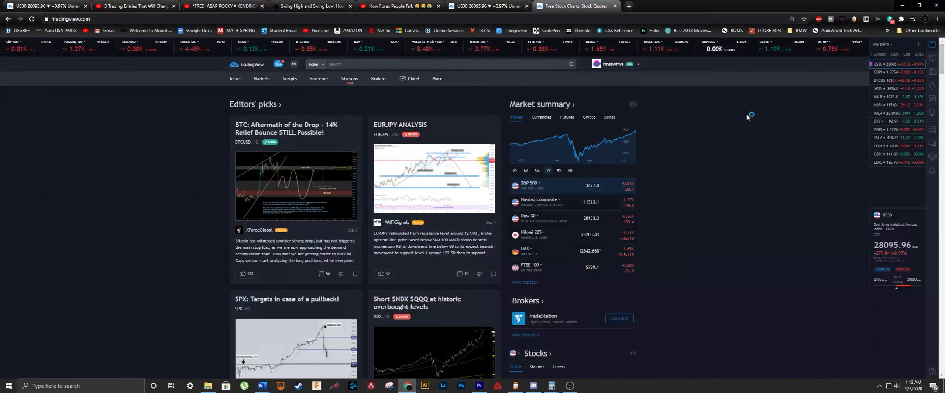
mouse_move(410, 87)
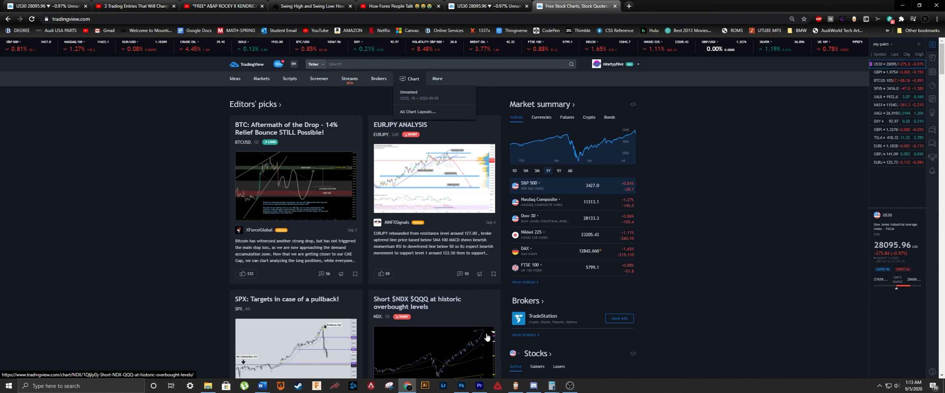
left_click(516, 386)
left_click(515, 388)
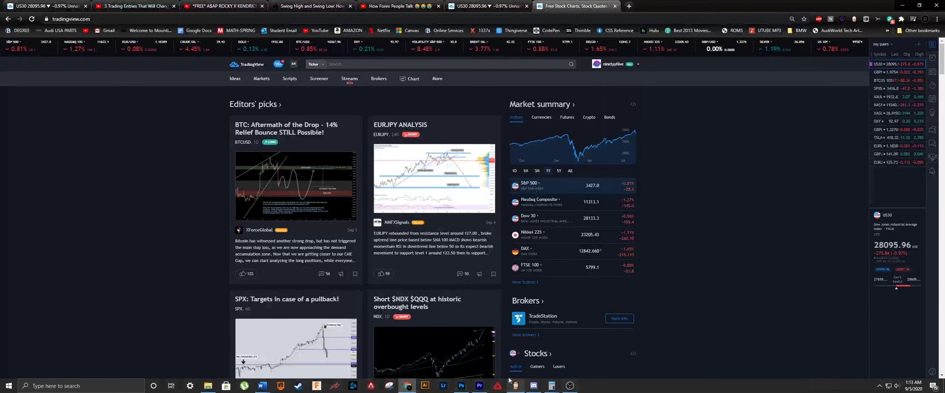
left_click(410, 79)
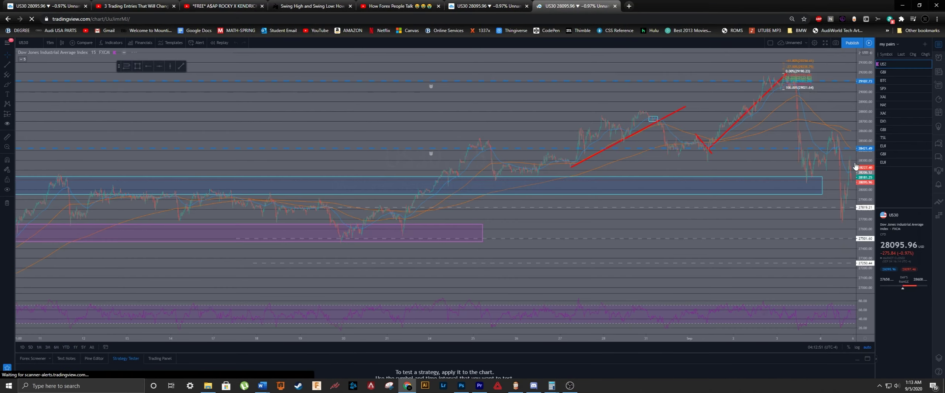
scroll(826, 148, "up", 3)
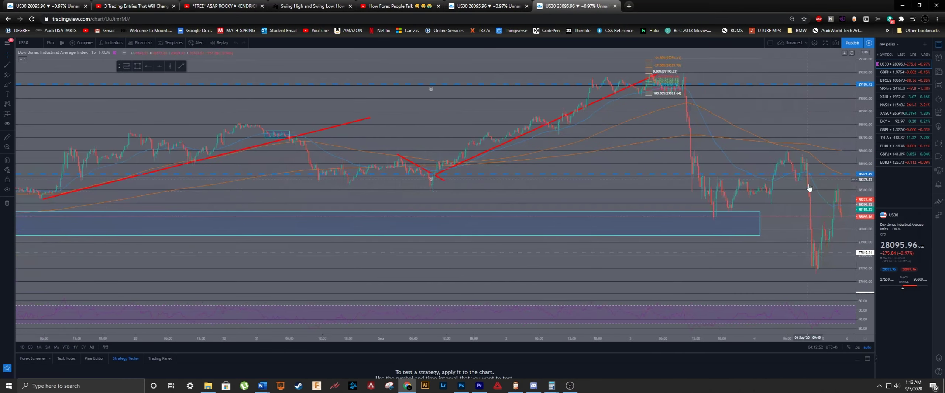
- Load the EURJPY chart from the watchlist and bring its recent candles into view
left_click(919, 162)
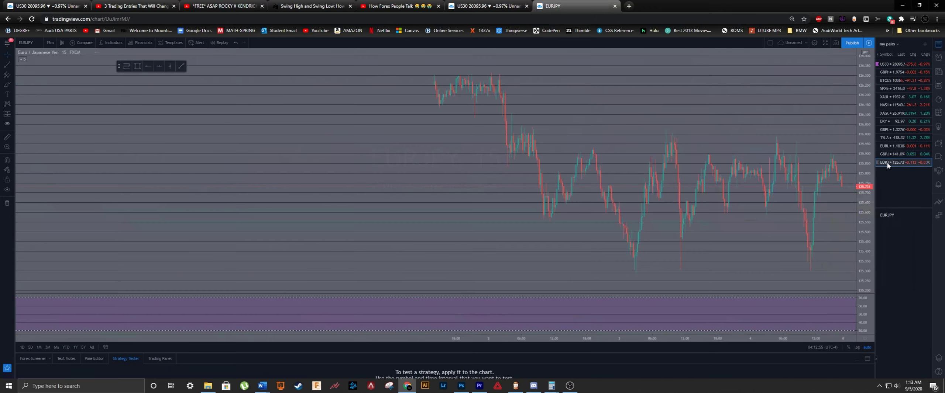
scroll(790, 188, "up", 4)
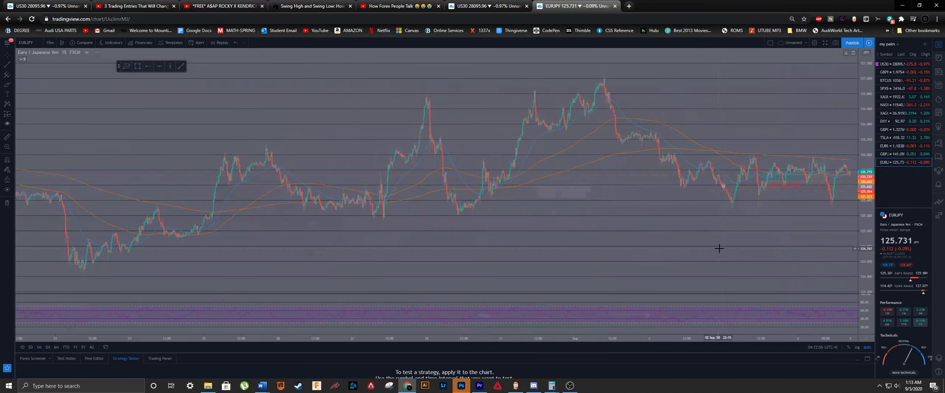
left_click(733, 229)
right_click(742, 216)
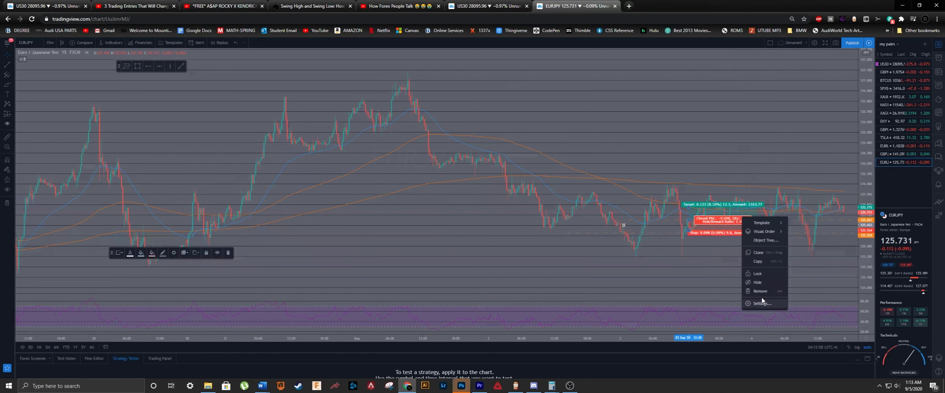
left_click(742, 163)
scroll(698, 252, "up", 3)
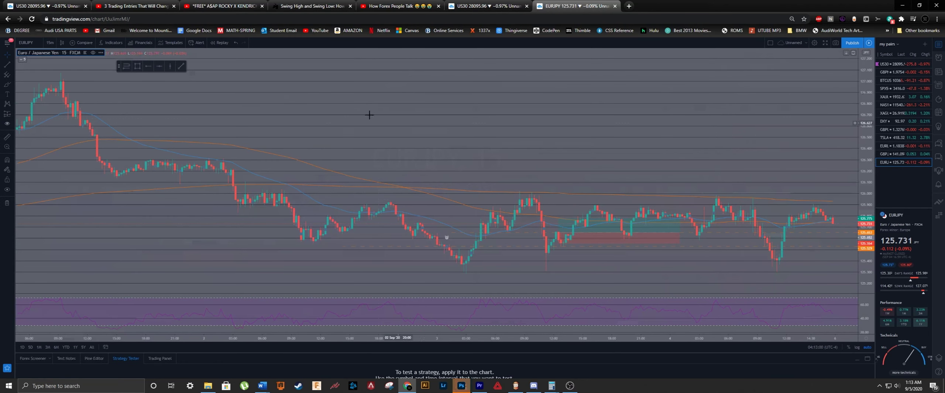
- Start a bar replay of the EURJPY chart from 3 September 2020, within the existing long position drawing
scroll(517, 147, "down", 5)
left_click(221, 42)
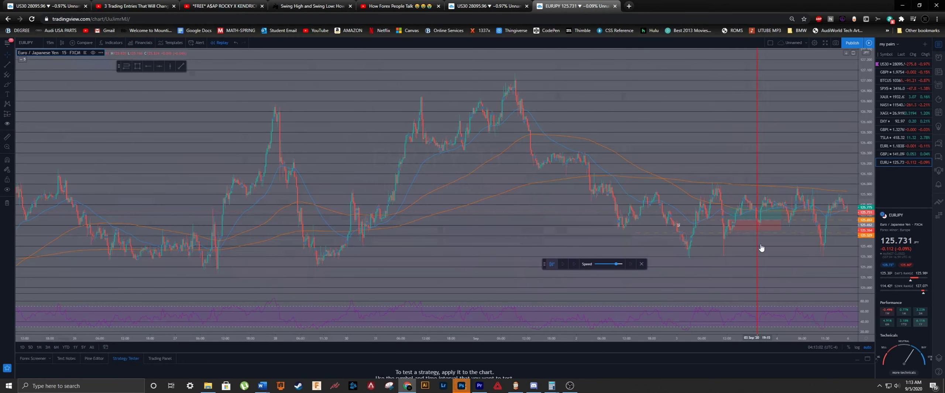
left_click(759, 209)
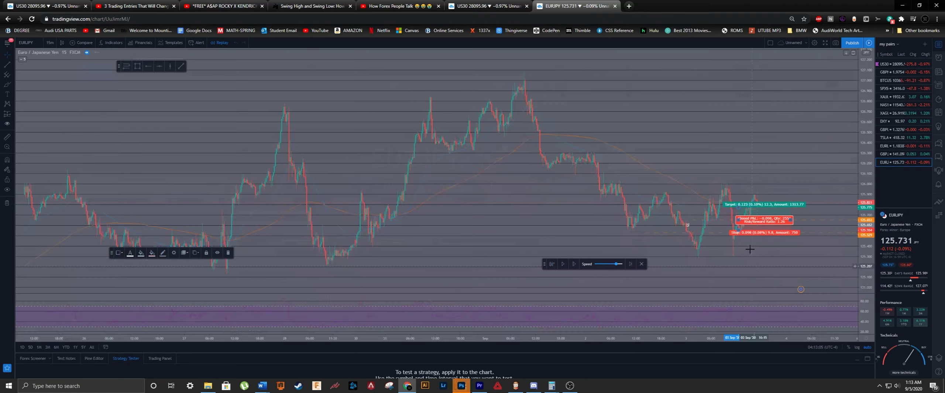
- Move the replay controls clear of the candles and remove the long position drawing from the chart
left_click_drag(850, 247, 696, 129)
left_click_drag(759, 185, 661, 238)
left_click_drag(544, 265, 716, 158)
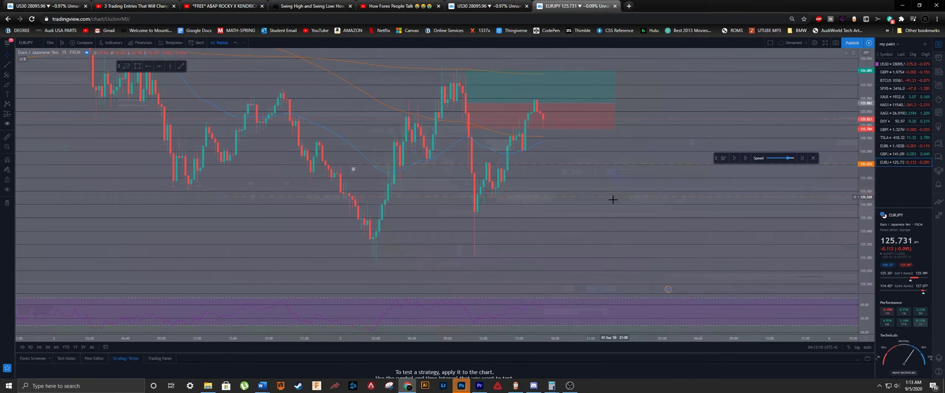
left_click_drag(611, 203, 621, 219)
left_click(569, 122)
left_click_drag(594, 122, 604, 109)
right_click(603, 109)
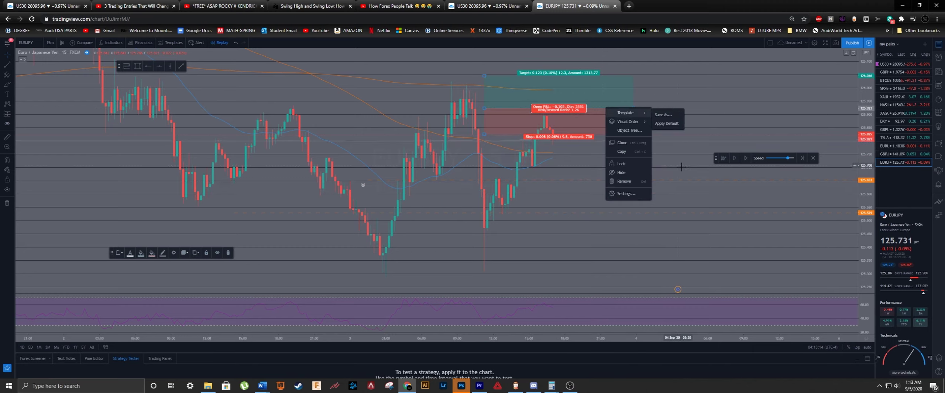
left_click(626, 181)
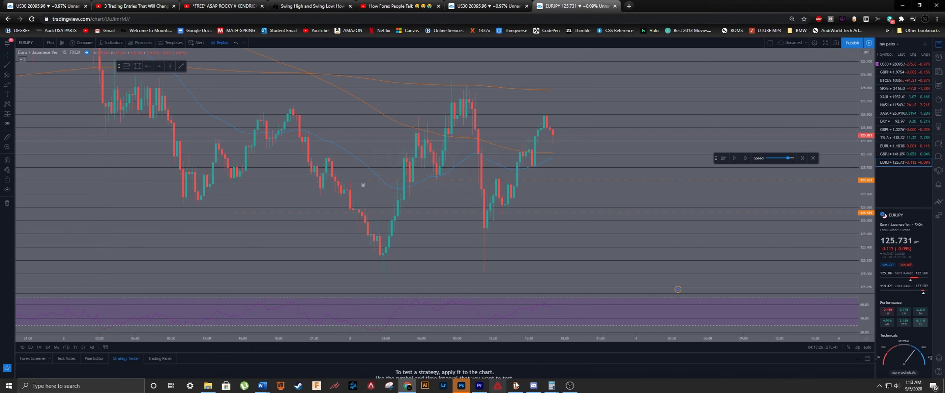
mouse_move(551, 386)
left_click(587, 367)
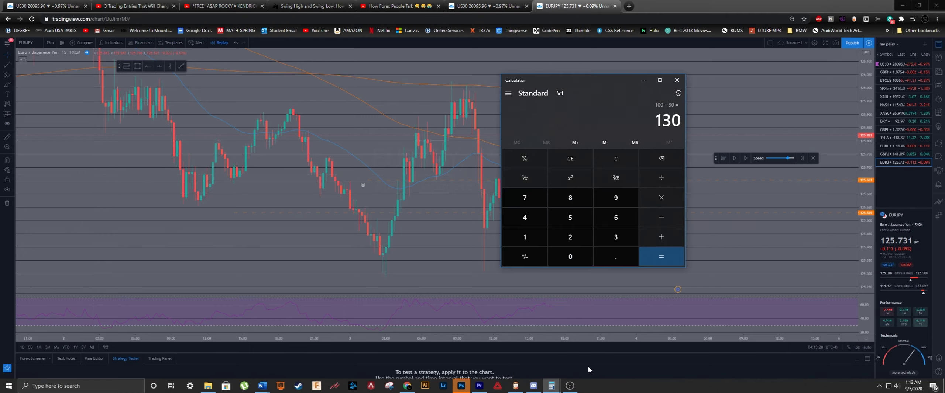
left_click(643, 80)
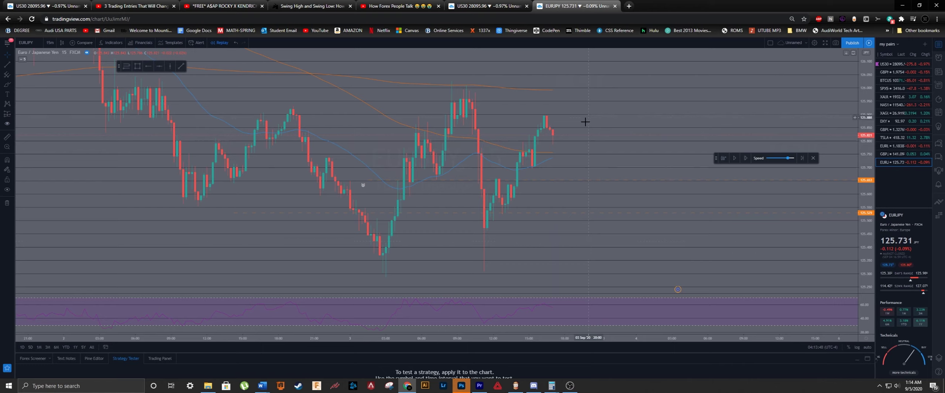
- Place a short position drawing at the latest replayed candle and tighten its stop to about 14.6 pips
left_click(5, 118)
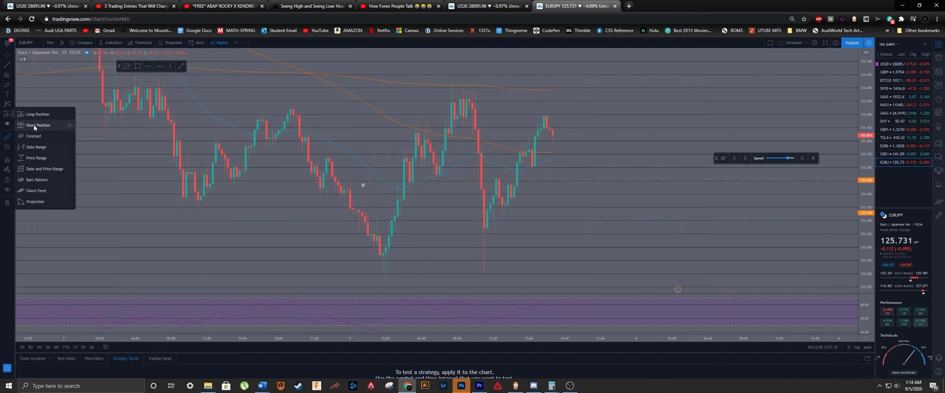
left_click(37, 126)
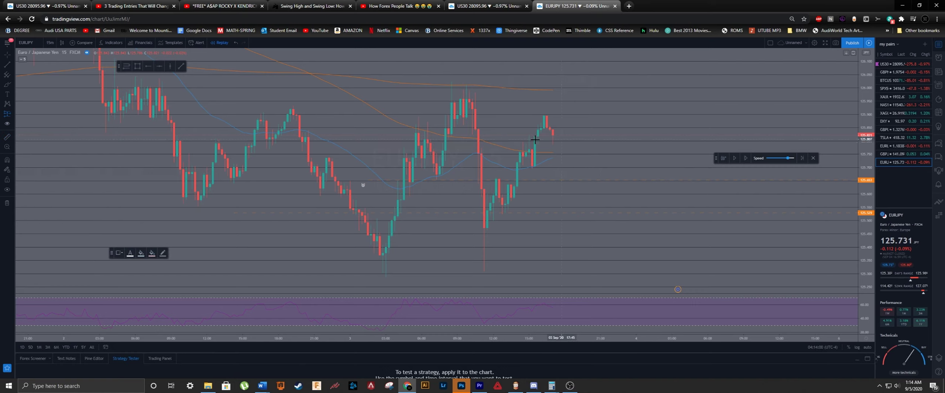
left_click(558, 137)
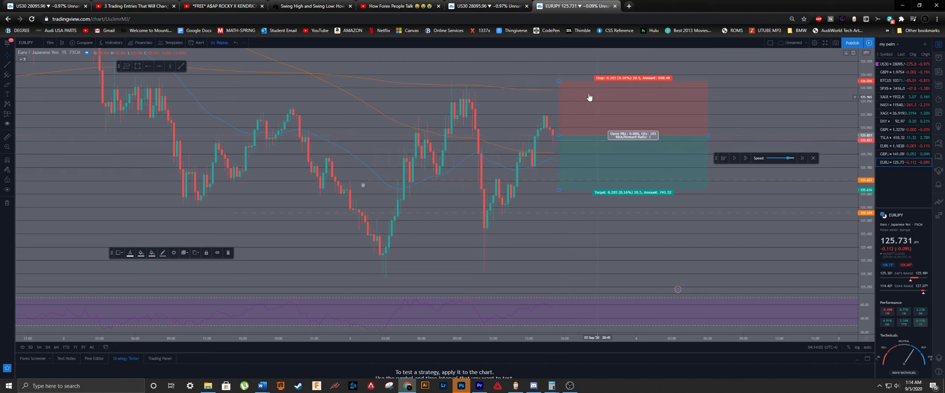
left_click_drag(559, 80, 559, 98)
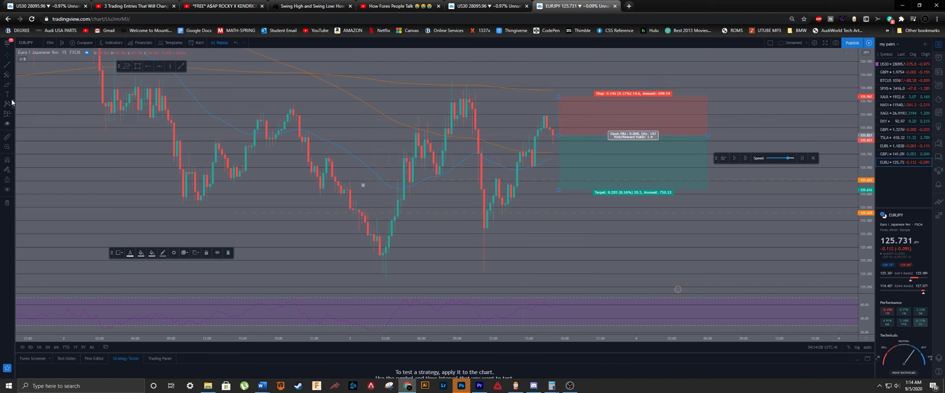
- Place a long position drawing beside the short position, at about the same entry price
left_click(7, 116)
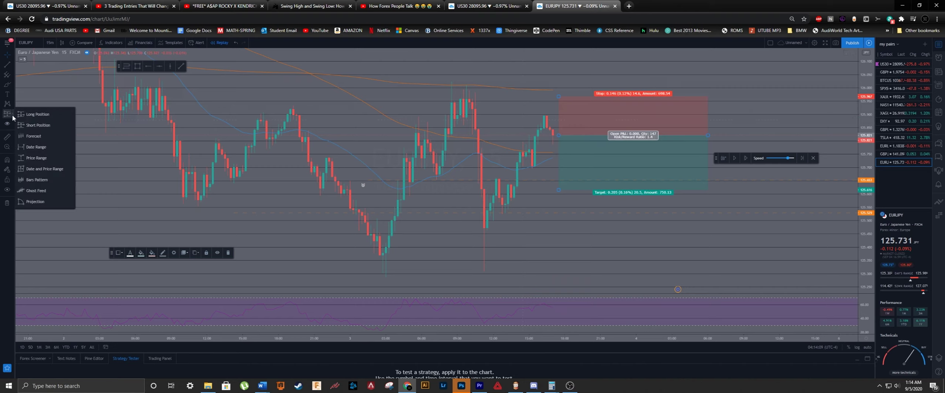
left_click(35, 114)
left_click(752, 137)
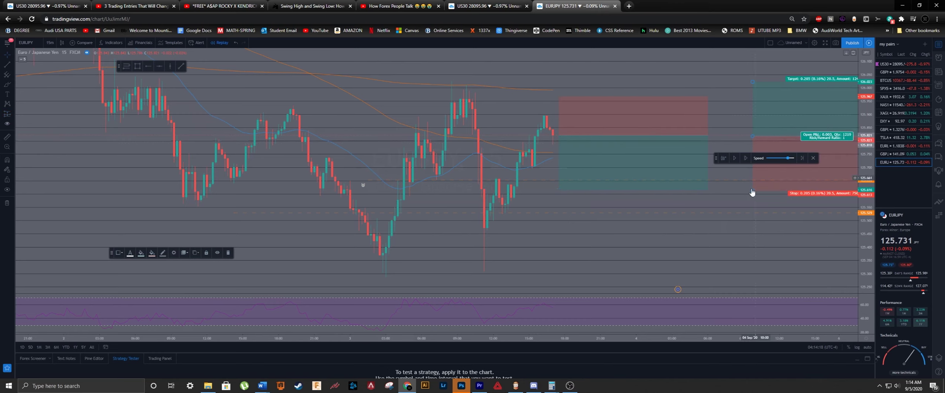
left_click_drag(702, 136, 648, 140)
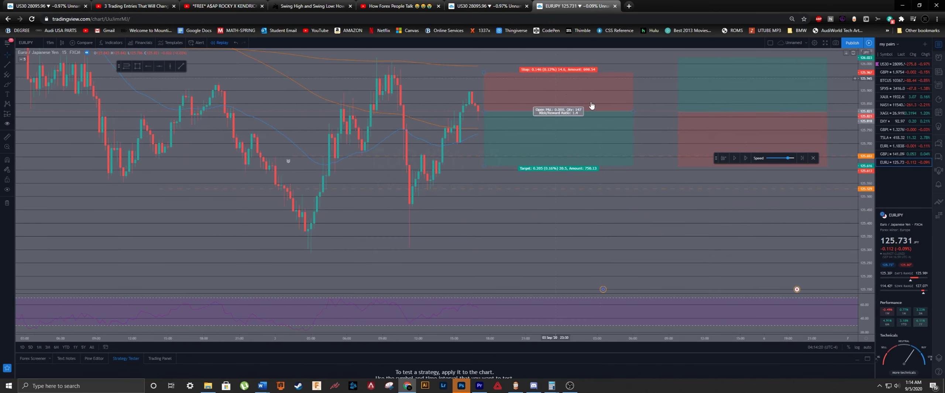
left_click_drag(601, 213, 557, 238)
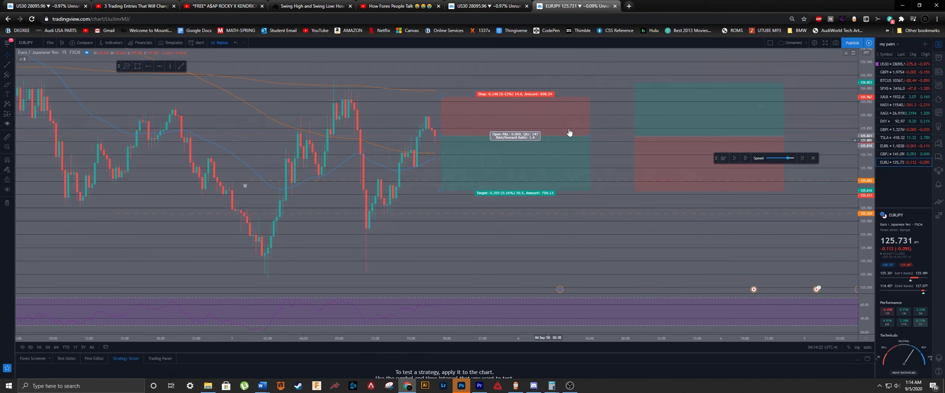
- Lower the short position's target below the recent swing lows, to about 63.1 pips from the entry
mouse_move(507, 137)
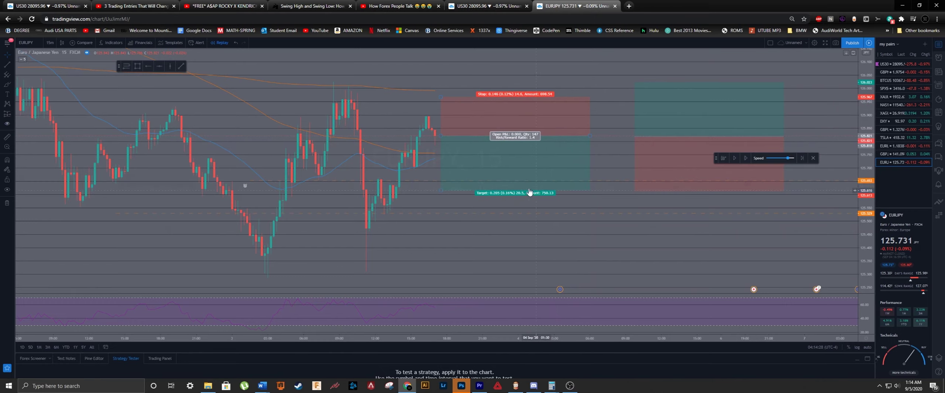
left_click_drag(440, 188, 440, 235)
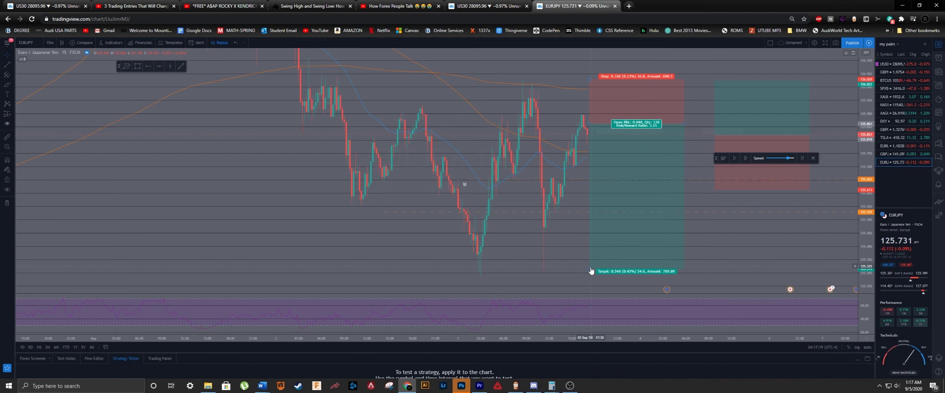
mouse_move(591, 270)
left_mouse_down()
mouse_move(587, 292)
mouse_move(574, 214)
mouse_move(597, 229)
left_mouse_up()
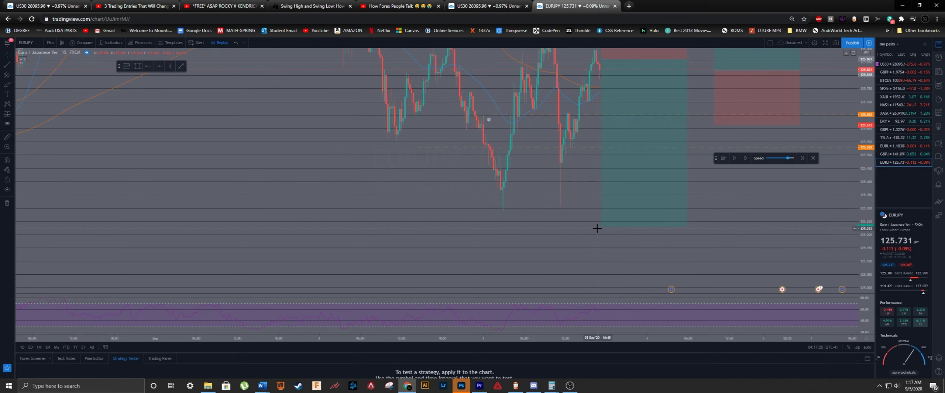
- Advance the EURJPY replay candle by candle into the morning of 4 September 2020, past the short position drawing's width
left_click_drag(705, 155, 606, 151)
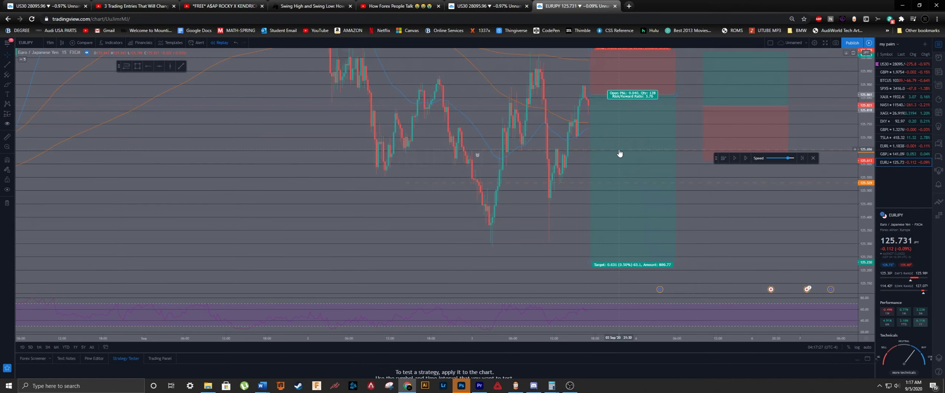
scroll(664, 184, "down", 5)
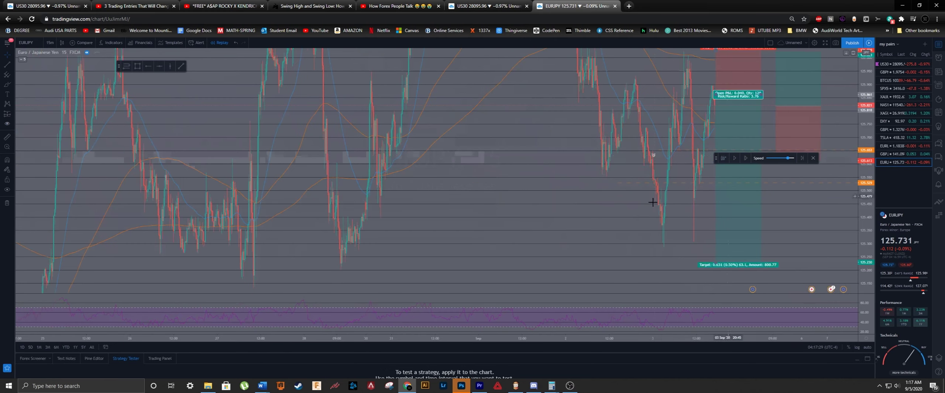
scroll(653, 202, "up", 3)
left_click_drag(861, 151, 861, 173)
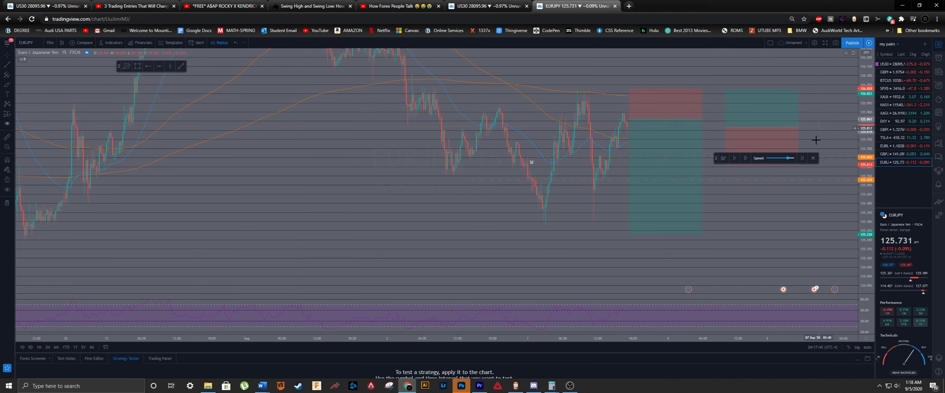
left_click(746, 159)
left_click(746, 159)
left_click(746, 159)
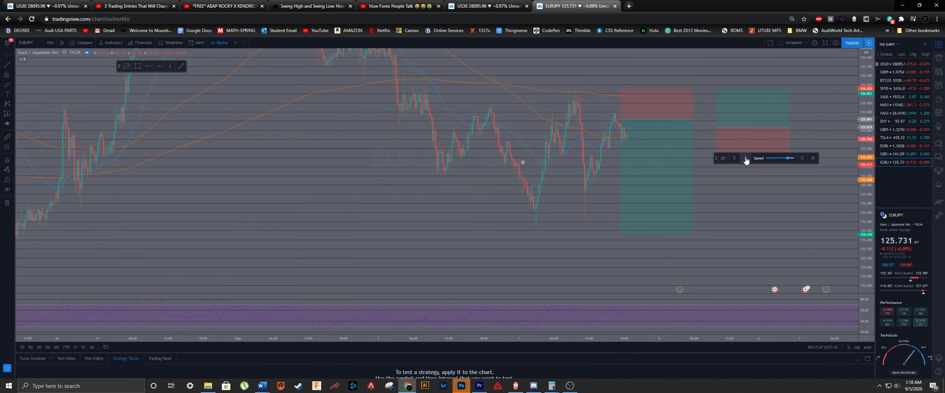
left_click(746, 159)
left_click(746, 160)
left_click(746, 159)
left_click(746, 160)
left_click(746, 159)
left_click(746, 159)
left_click(746, 160)
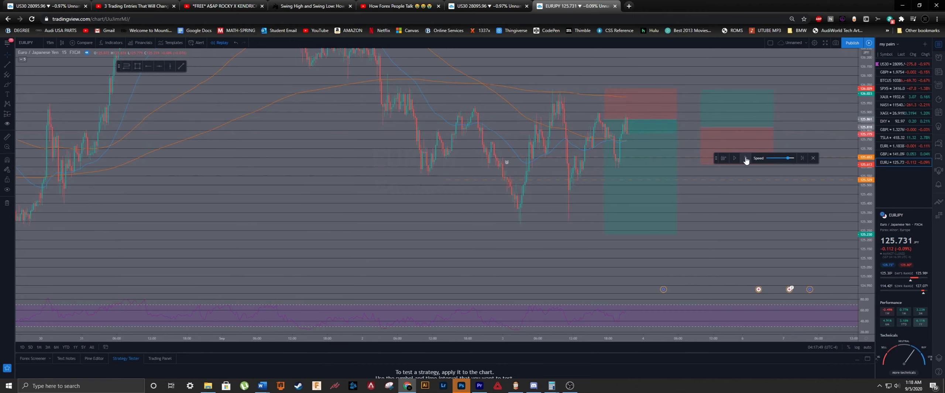
left_click(746, 160)
left_click(746, 160)
left_click(746, 159)
left_click(746, 159)
left_click(746, 159)
left_click(746, 159)
left_click(746, 160)
left_click(746, 159)
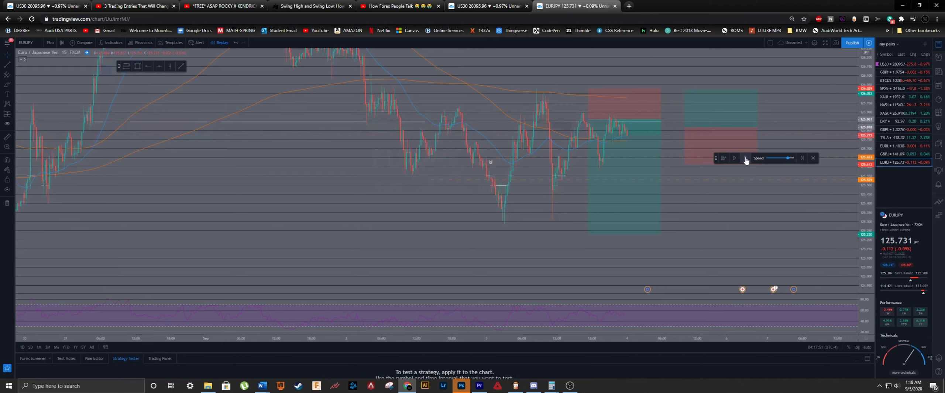
left_click(746, 160)
left_click(746, 159)
left_click(746, 159)
left_click(746, 159)
left_click(746, 159)
left_click(746, 159)
left_click(746, 160)
left_click(746, 159)
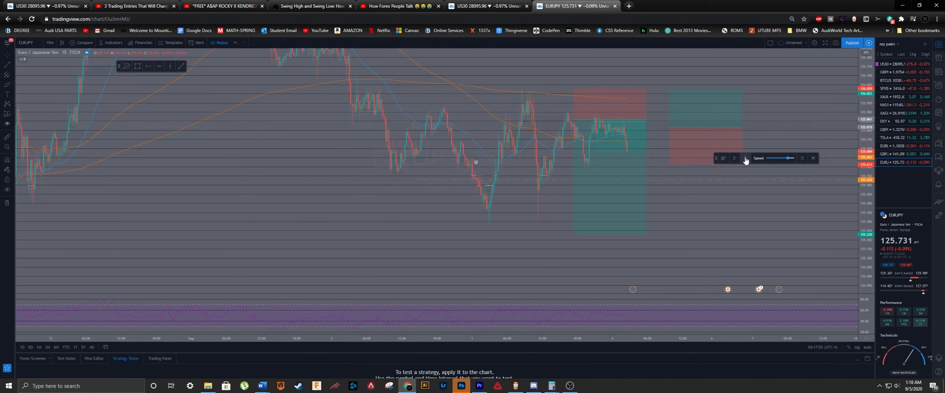
left_click(746, 159)
left_click(746, 160)
left_click(746, 159)
left_click(745, 159)
left_click(746, 159)
left_click(746, 160)
left_click(745, 159)
left_click(746, 159)
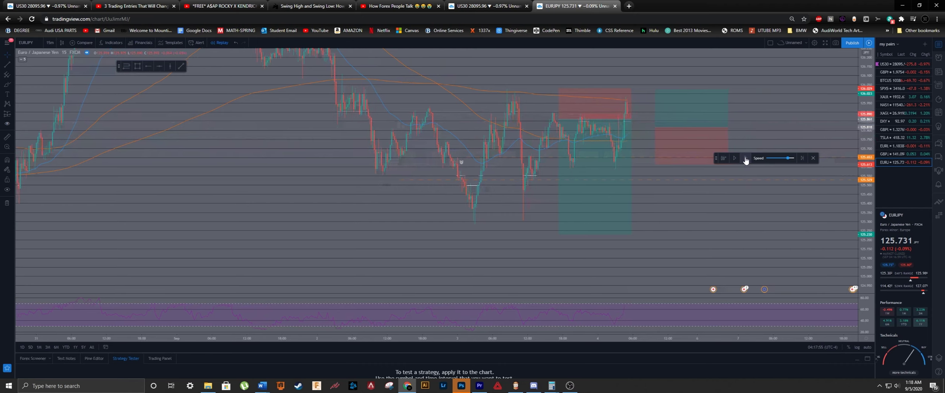
left_click(746, 160)
left_click(746, 160)
left_click(746, 160)
left_click(746, 159)
left_click(746, 160)
left_click(746, 160)
left_click(745, 159)
left_click(746, 159)
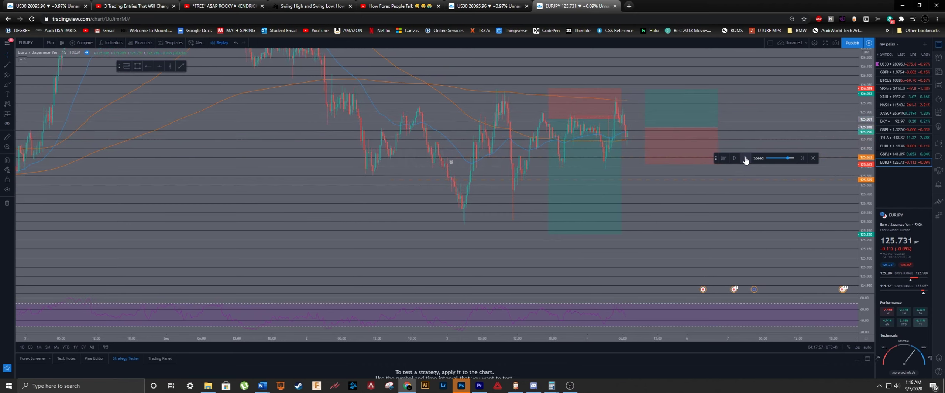
left_click(746, 160)
- Remove the long position drawing from the chart
mouse_move(555, 136)
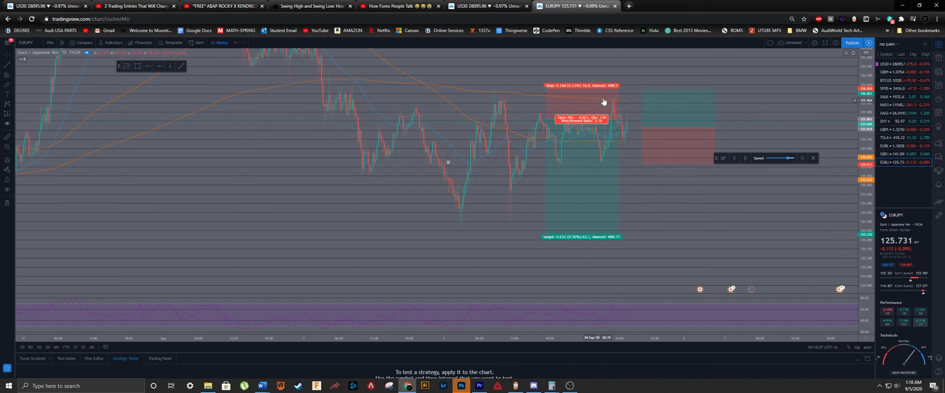
left_click_drag(653, 195, 624, 240)
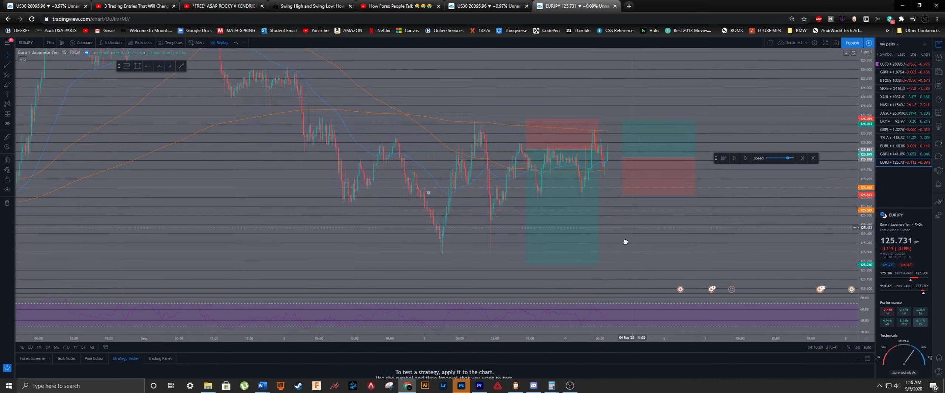
right_click(629, 174)
left_click(646, 246)
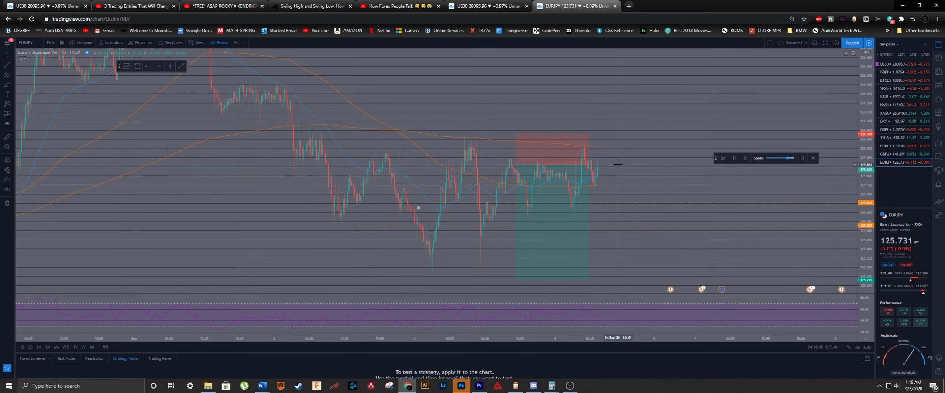
- Continue the replay candle by candle to around midday on 4 September 2020, through the sharp drop and rebound
left_click_drag(865, 173, 866, 192)
left_click_drag(628, 230, 617, 185)
scroll(549, 172, "up", 3)
left_click_drag(546, 179, 671, 182)
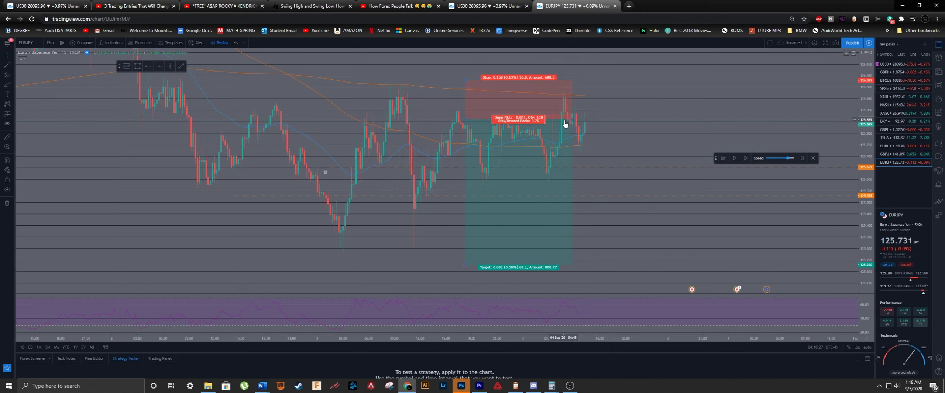
left_click(744, 160)
left_click(745, 159)
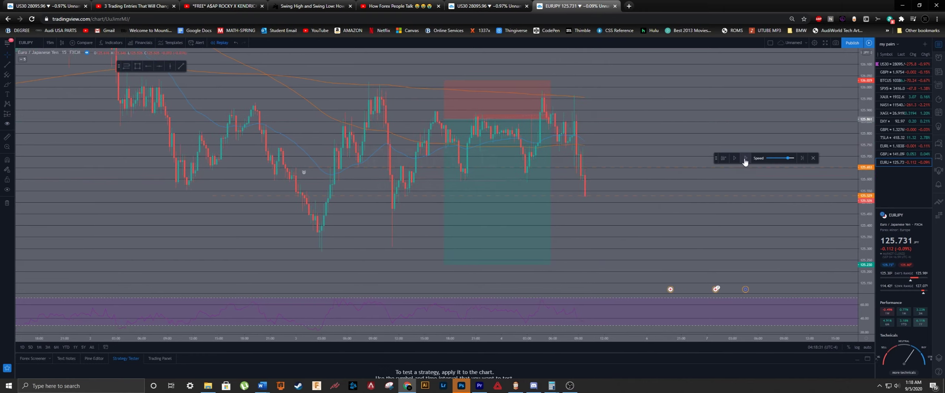
left_click(745, 158)
left_click(746, 159)
left_click(746, 158)
left_click(745, 159)
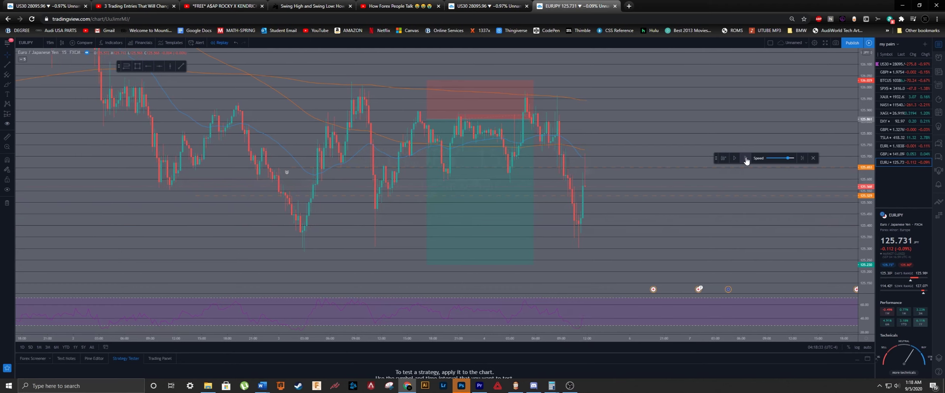
left_click(746, 159)
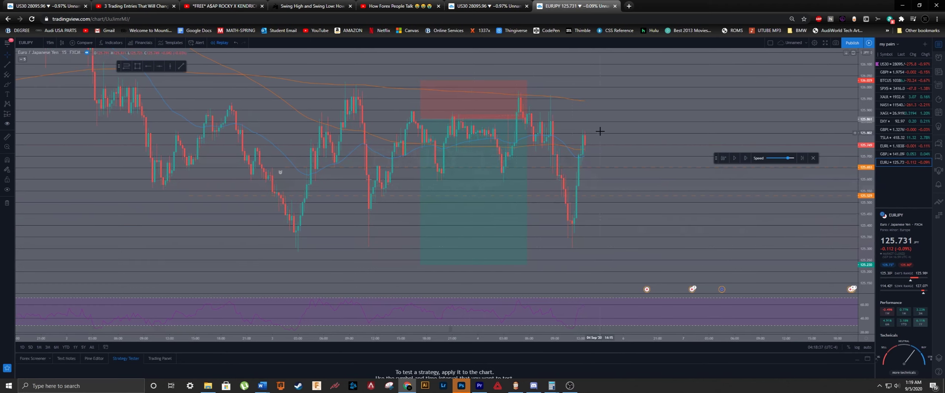
- Raise the short position's target to about 55.2 pips from the entry, in line with the latest low
left_click(472, 248)
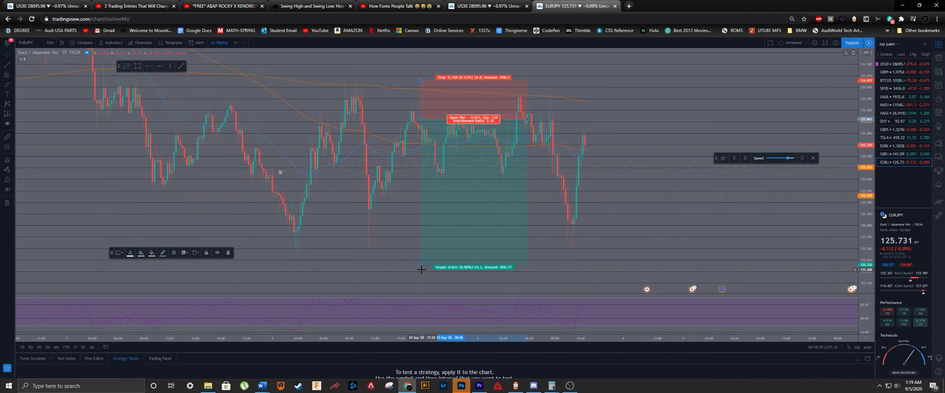
left_click_drag(419, 265, 425, 245)
scroll(471, 183, "up", 2)
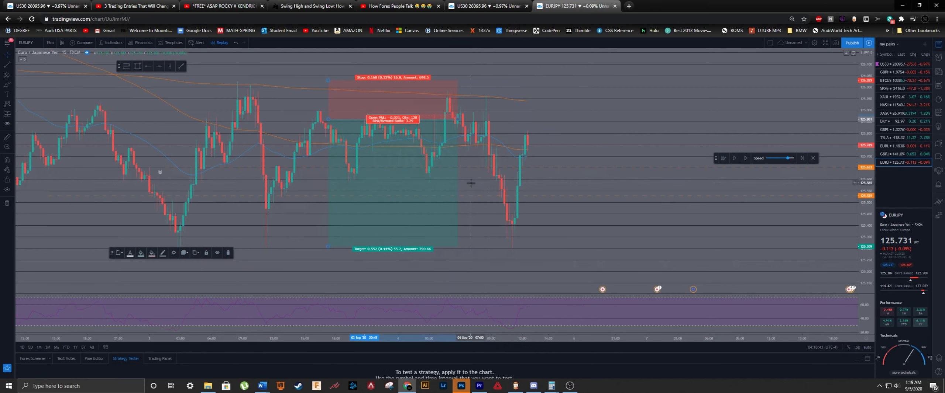
left_click(459, 241)
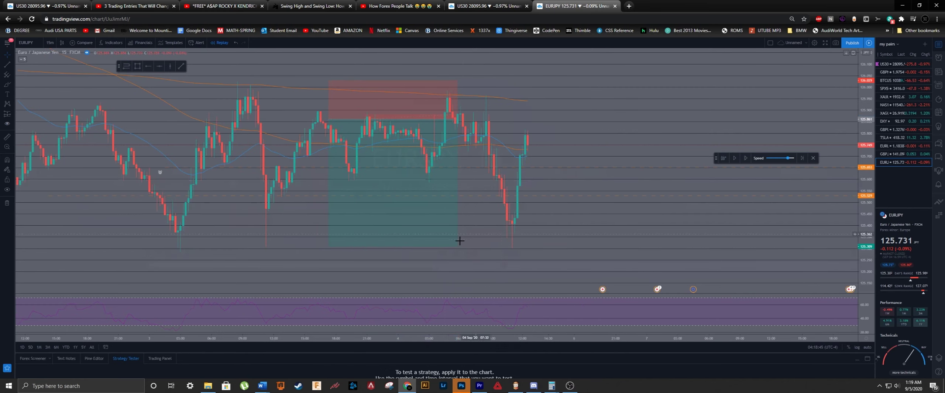
- Move the short position drawing to later candles so that it spans the latest drop and rebound
left_click_drag(590, 195, 760, 221)
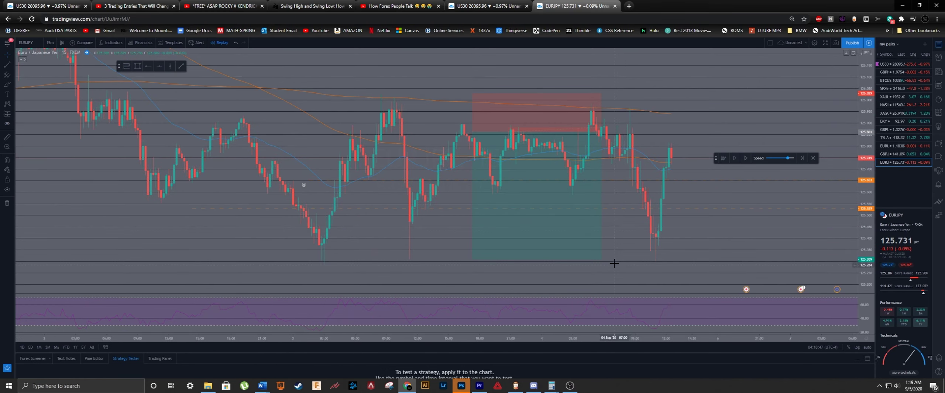
left_click(607, 215)
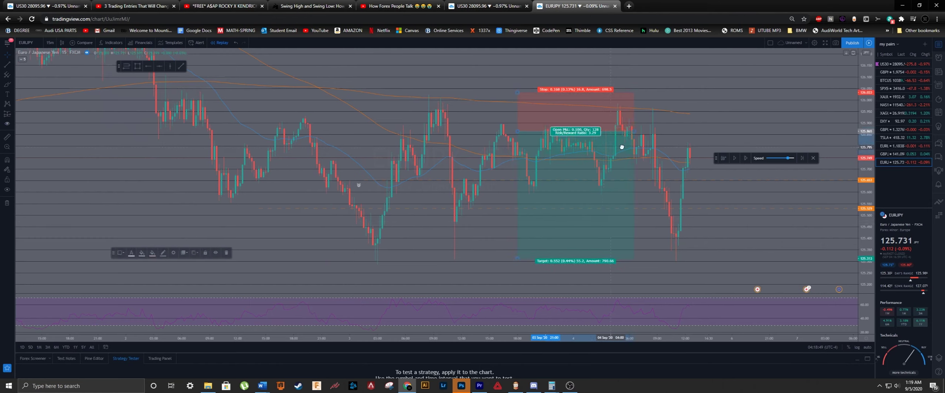
left_click_drag(621, 147, 673, 150)
left_click(672, 267)
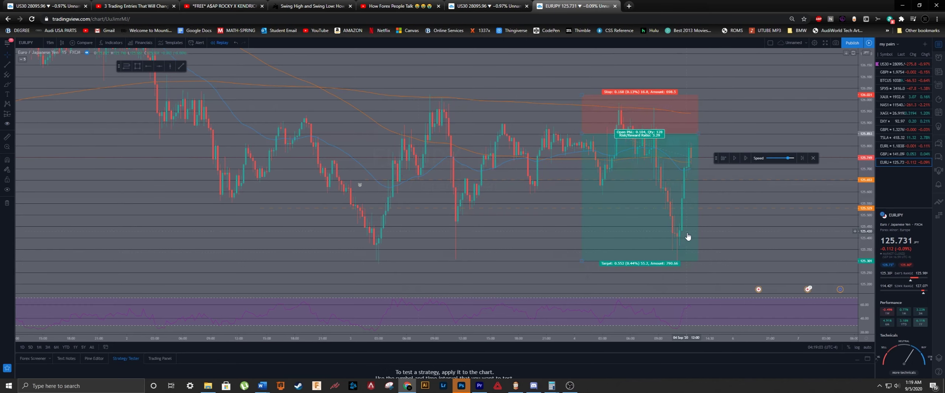
- Remove the short position drawing that spans the latest drop and rebound
left_click_drag(752, 214, 559, 154)
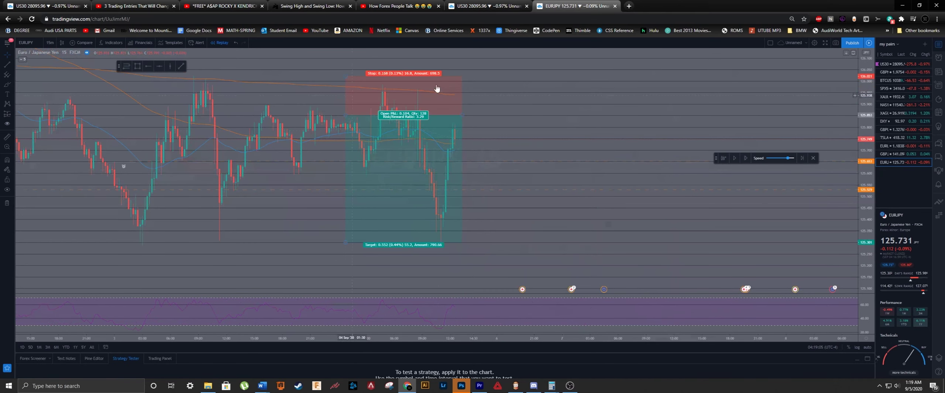
right_click(429, 113)
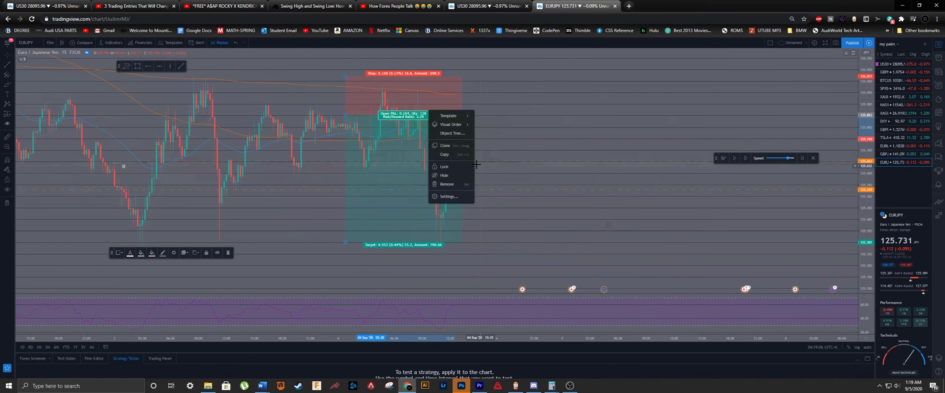
left_click(444, 186)
- Place a new short position drawing just after the latest candle, with stop and target each 14.7 pips from the entry
scroll(753, 187, "down", 5)
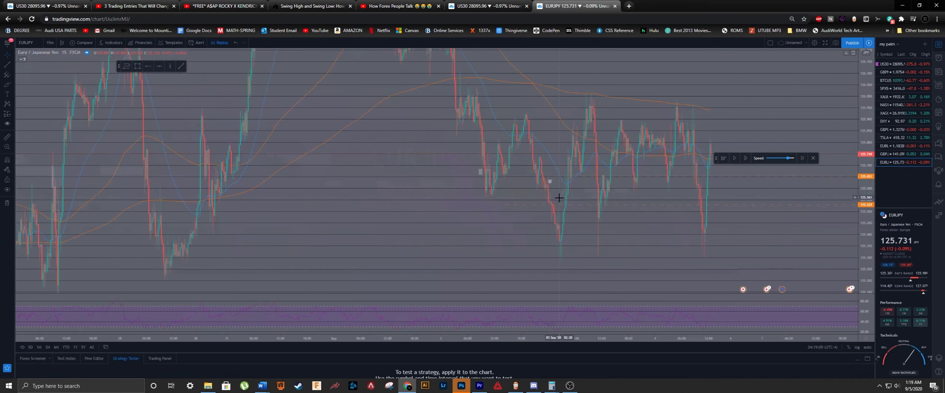
left_click_drag(485, 201, 623, 207)
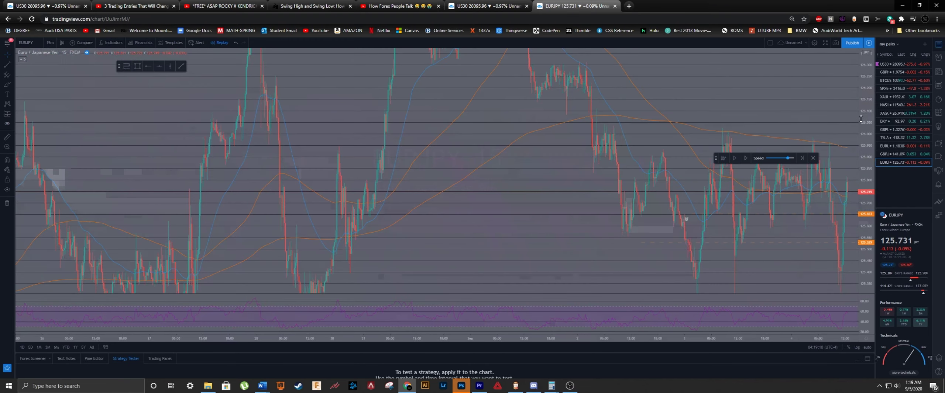
left_click_drag(855, 175, 561, 262)
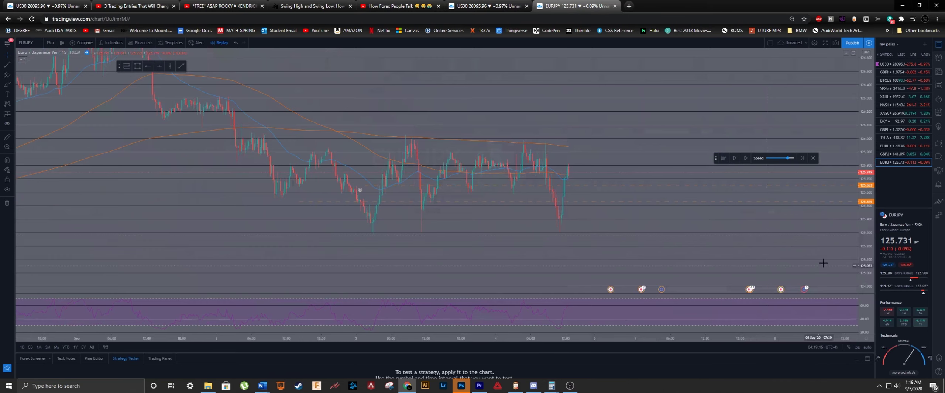
left_click_drag(871, 247, 679, 204)
scroll(582, 217, "up", 3)
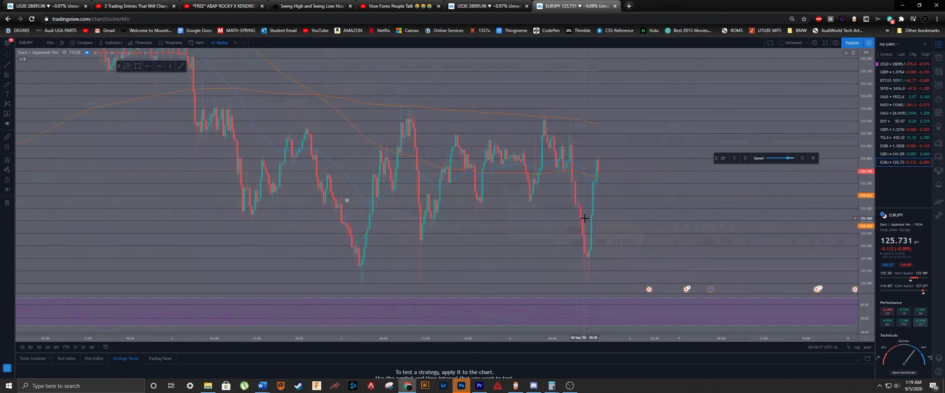
left_click_drag(584, 219, 676, 173)
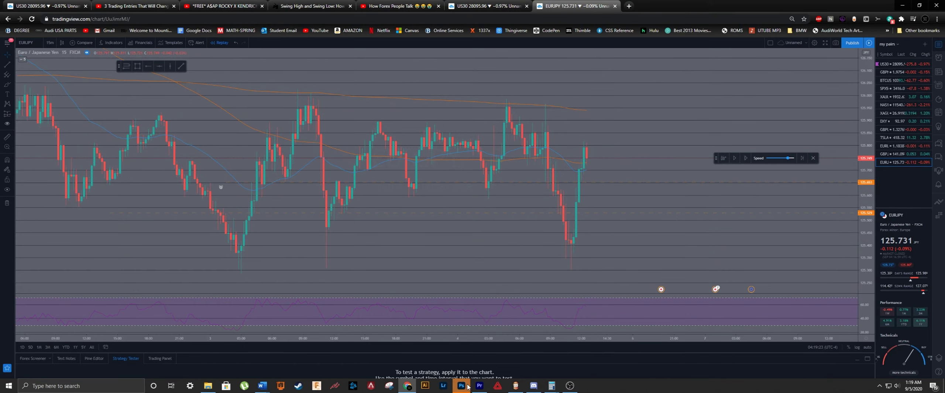
left_click_drag(624, 148, 485, 111)
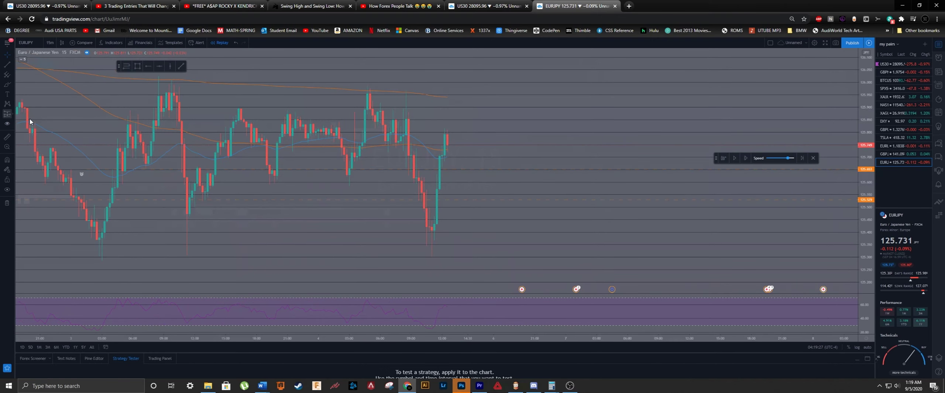
left_click(7, 113)
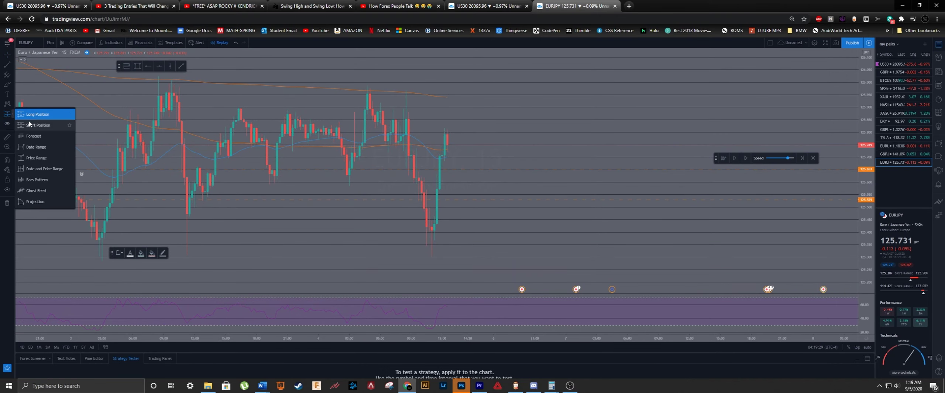
left_click(37, 124)
left_click(454, 133)
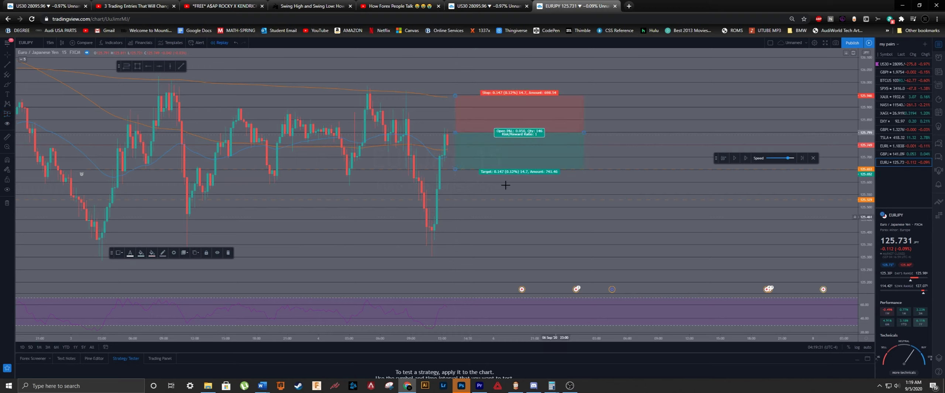
double_click(451, 95)
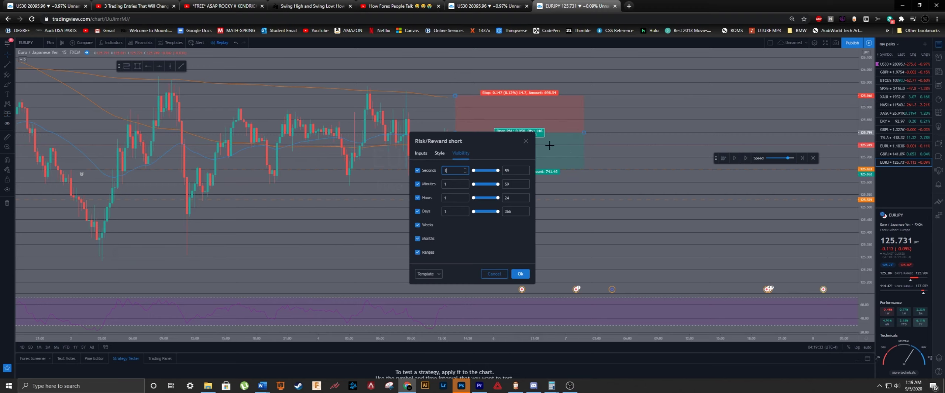
key("Escape")
- Extend the short position's target to about 48.3 pips near the recent low and shift the whole drawing slightly higher
left_click_drag(455, 169, 455, 253)
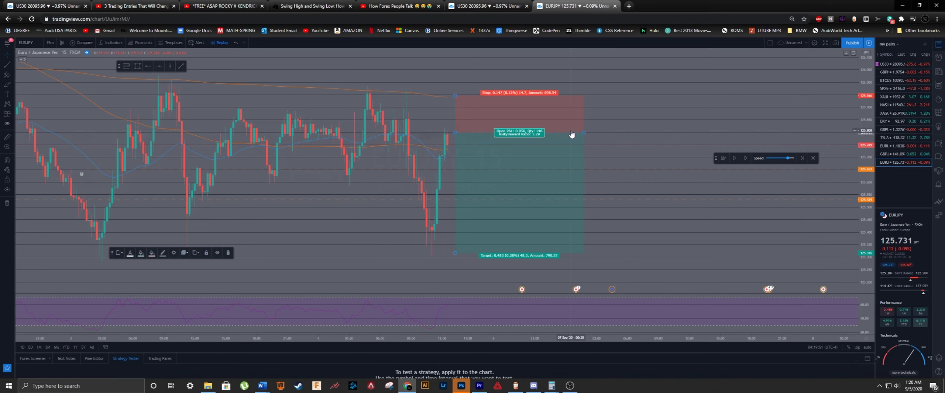
left_click_drag(571, 135, 575, 127)
left_click(648, 121)
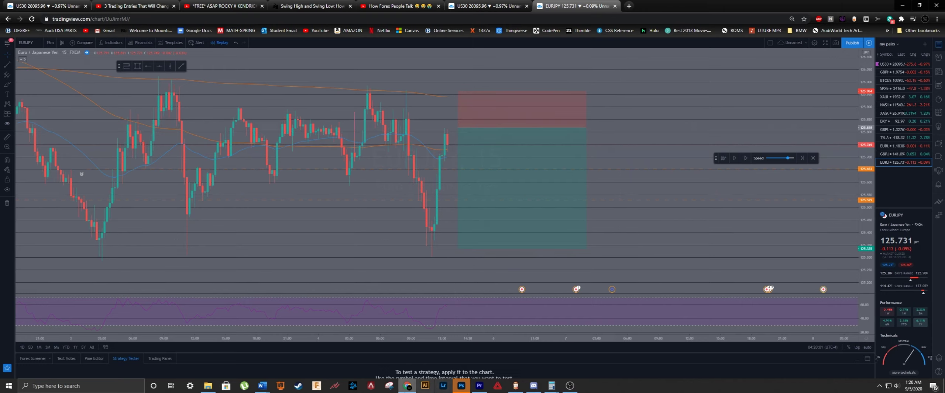
- Switch to MetaTrader and try a stop loss of 1236.00 on the pending XAUUSD buy limit order without applying it
left_click(515, 386)
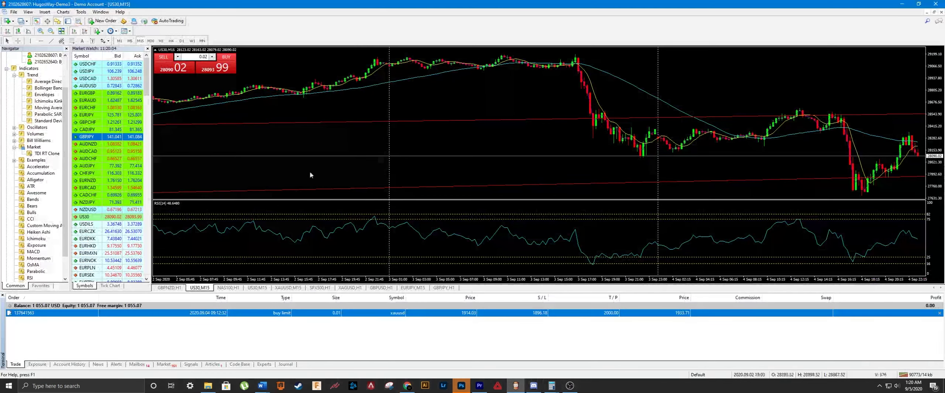
scroll(206, 68, "up", 2)
left_click(203, 57)
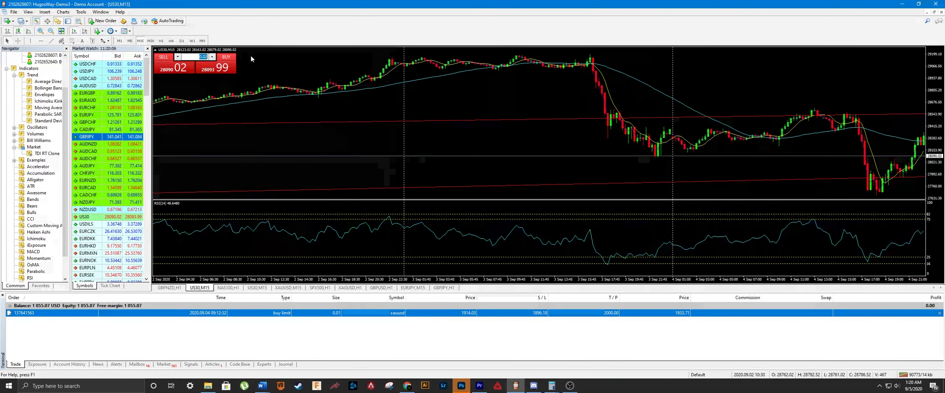
left_click(283, 338)
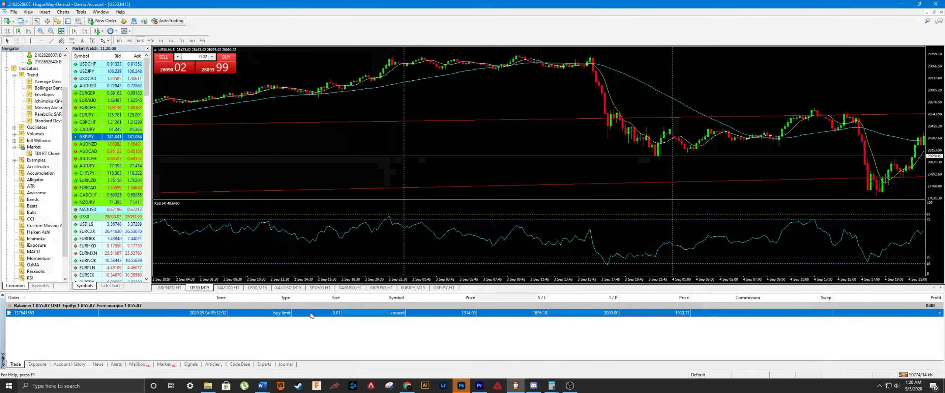
double_click(310, 315)
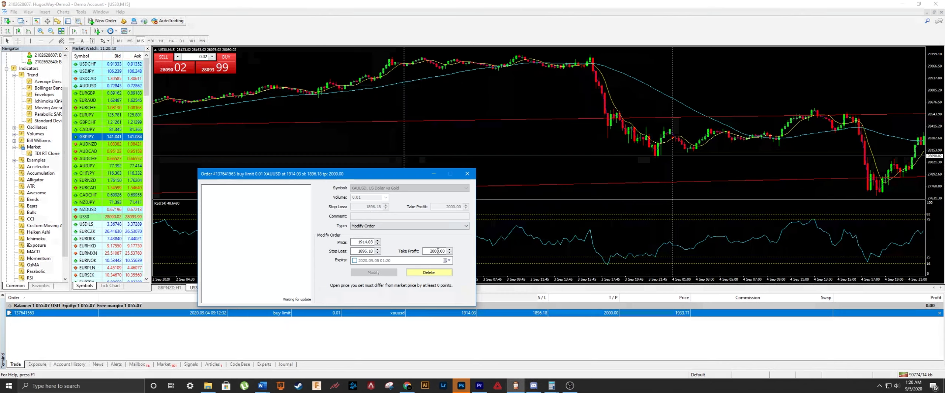
left_click_drag(357, 251, 363, 252)
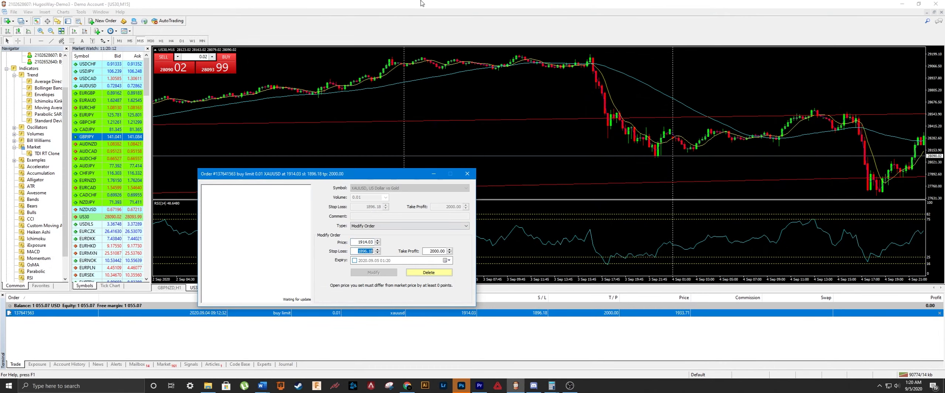
type("1236.00")
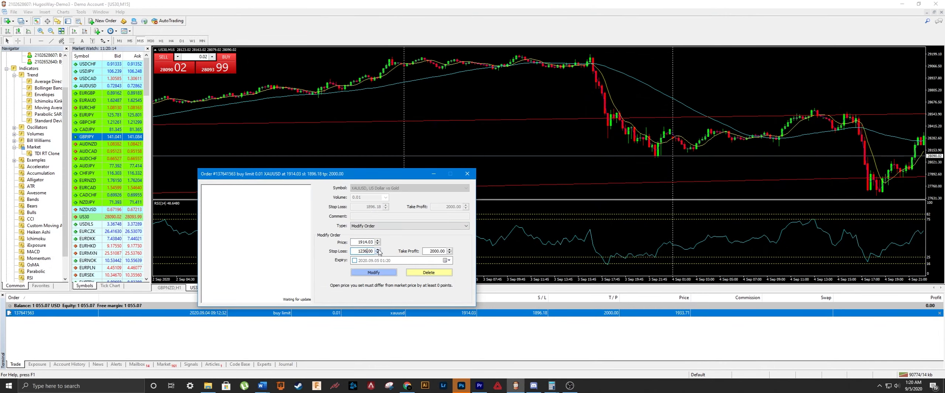
left_click(467, 174)
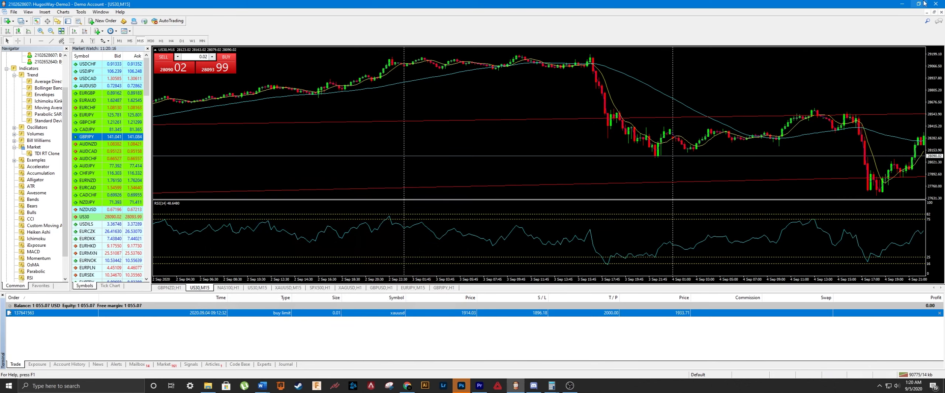
left_click(902, 3)
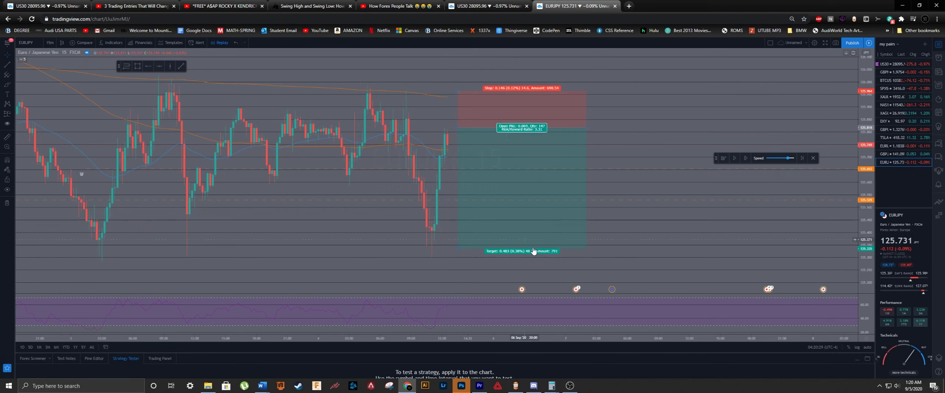
- Switch to the open standard Calculator and place it beside the short position drawing
left_click(551, 386)
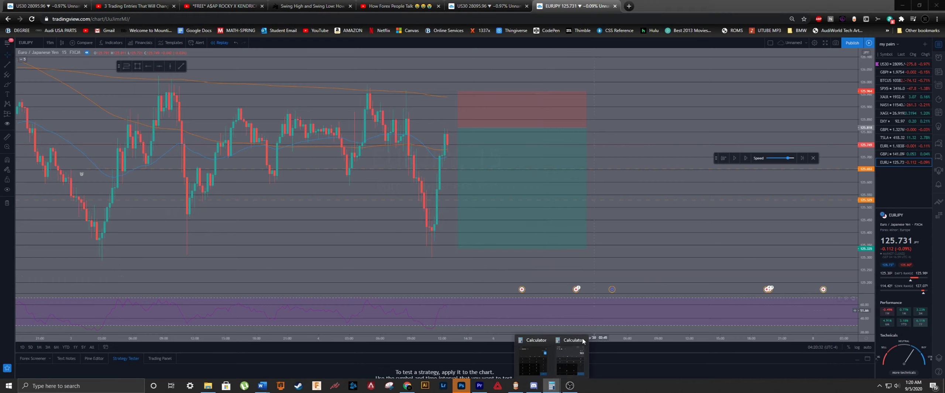
left_click(572, 366)
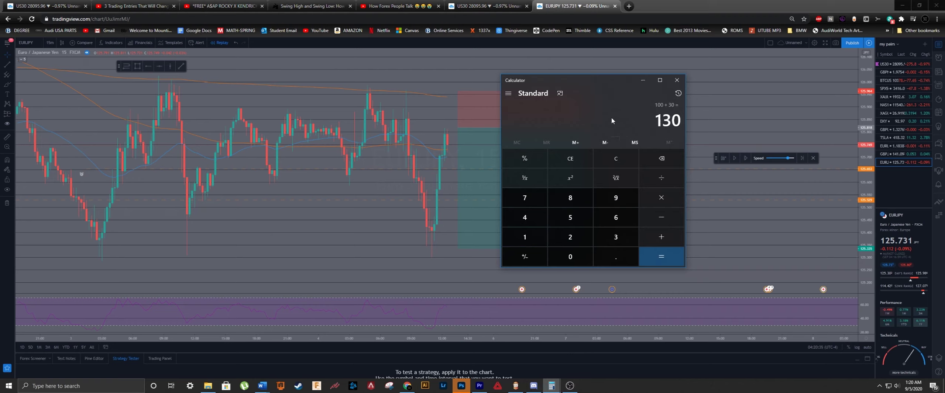
left_click_drag(591, 76, 711, 70)
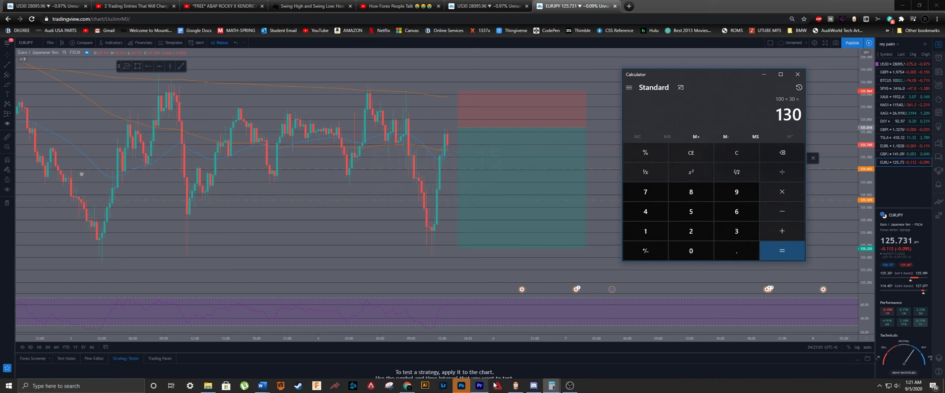
- Bring the Calculator back over the EURJPY chart and clear its previous calculation
left_click(516, 386)
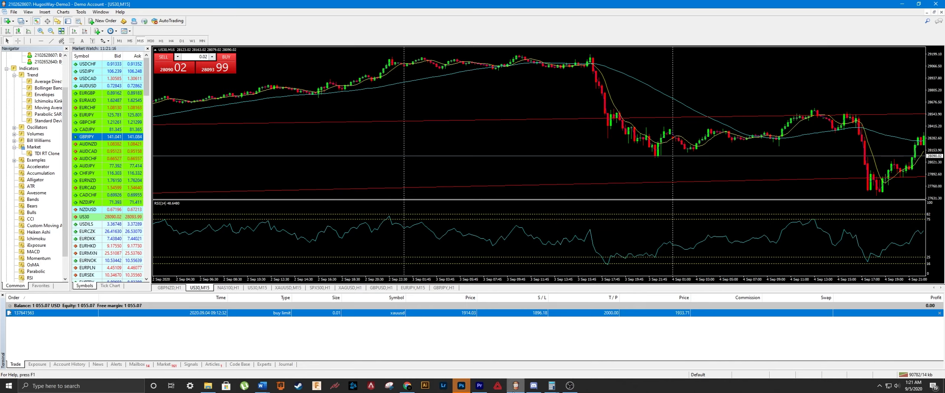
left_click(464, 384)
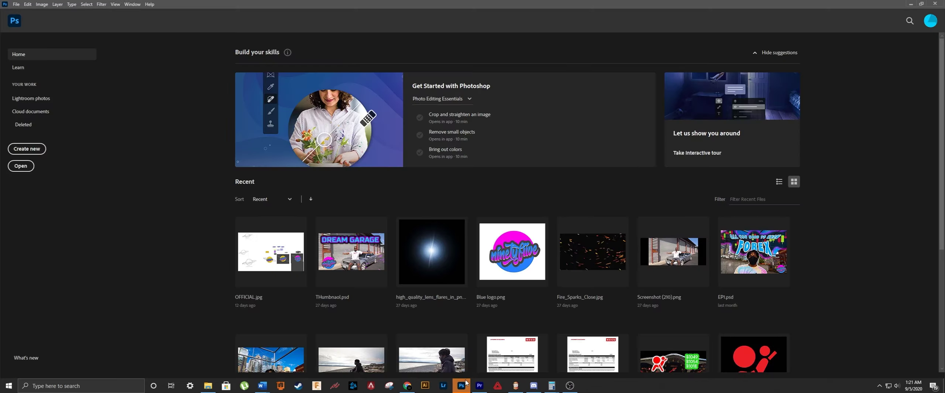
left_click(403, 387)
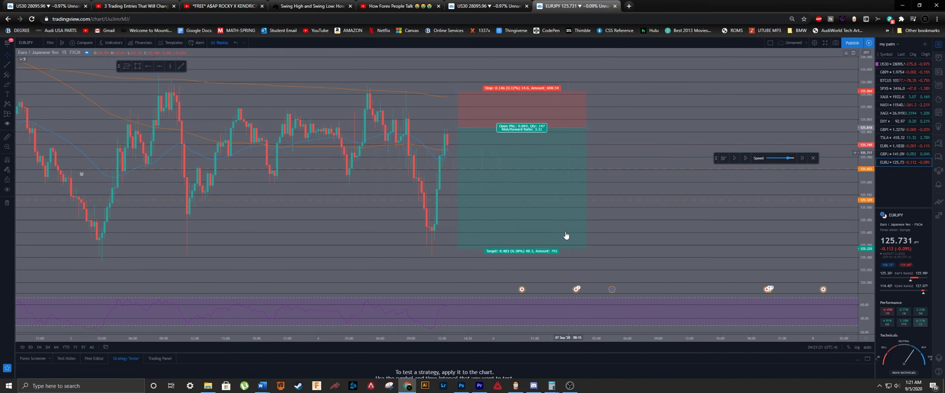
left_click(552, 386)
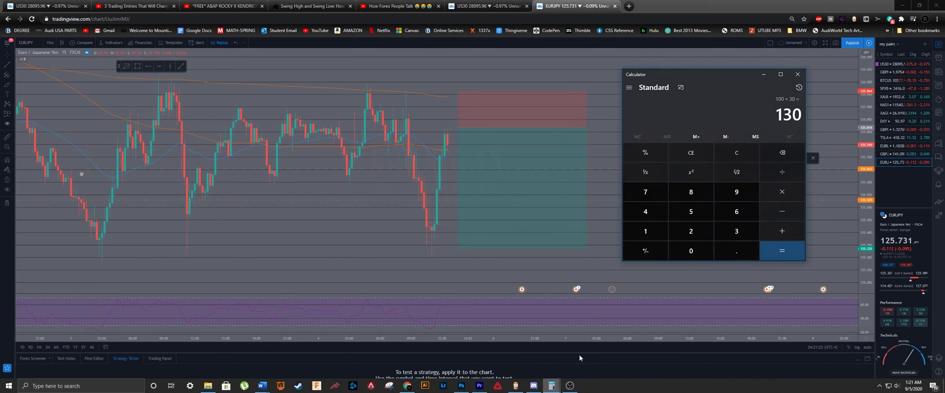
left_click(736, 153)
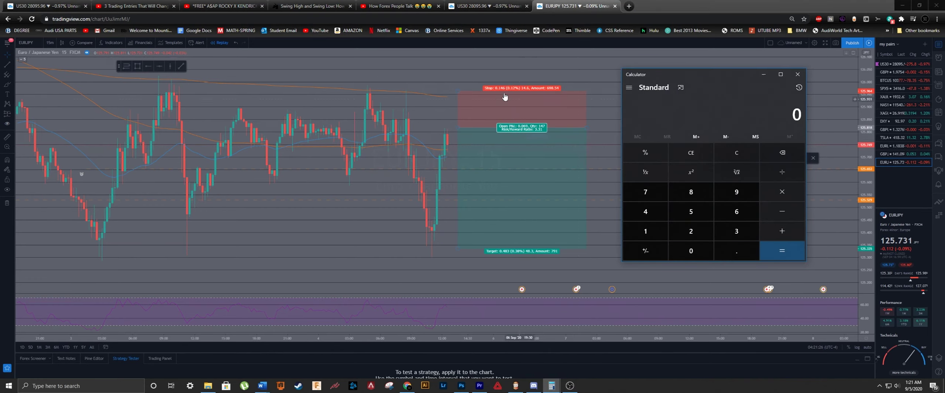
- Tighten the short position's stop to 10.0 pips from the entry and bring its target closer, to about 125.51
left_click_drag(459, 92, 468, 103)
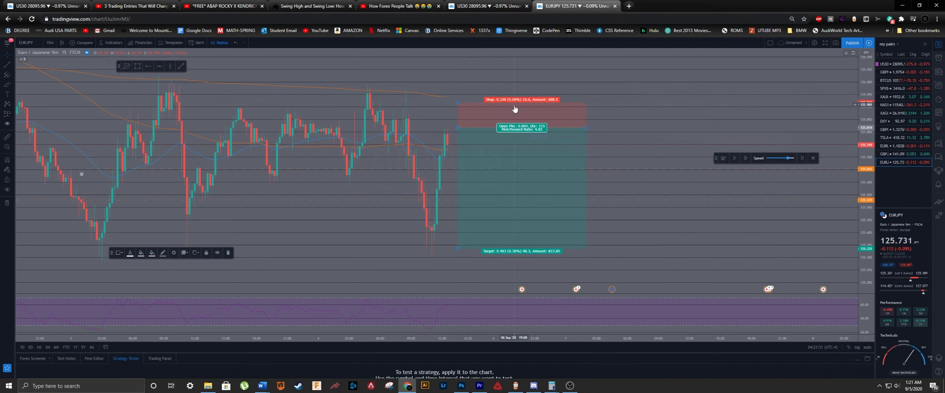
left_click_drag(457, 249, 467, 203)
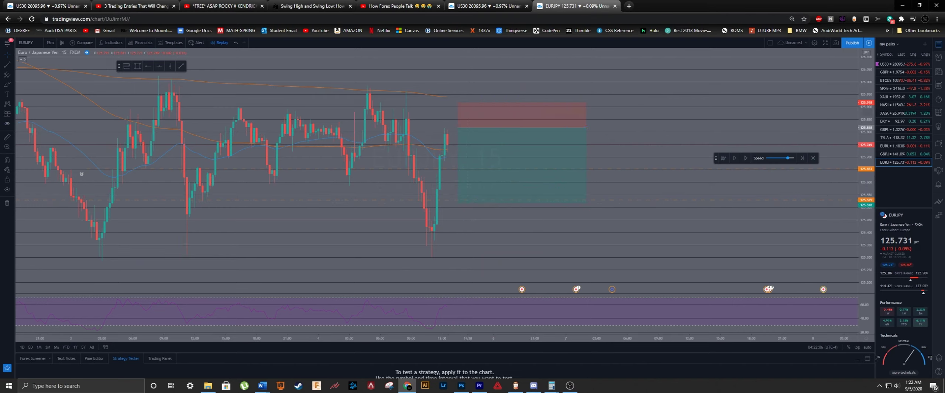
- Bring the Calculator over the EURJPY chart, divide 10 by 10 and highlight the result
left_click(552, 386)
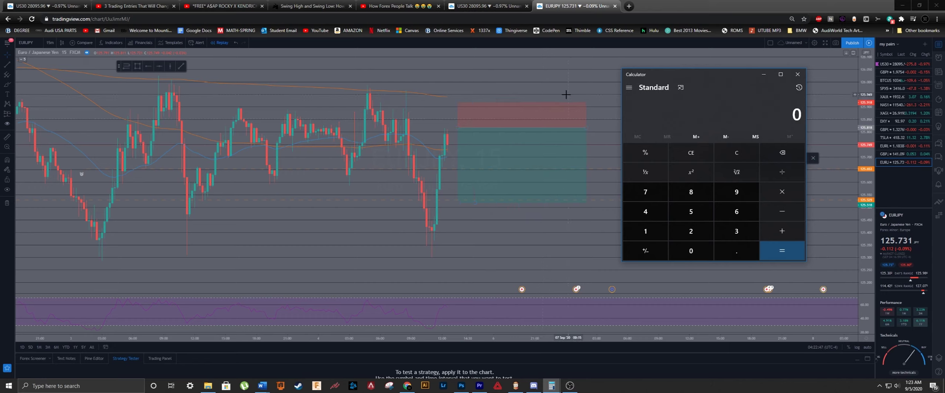
left_click(522, 101)
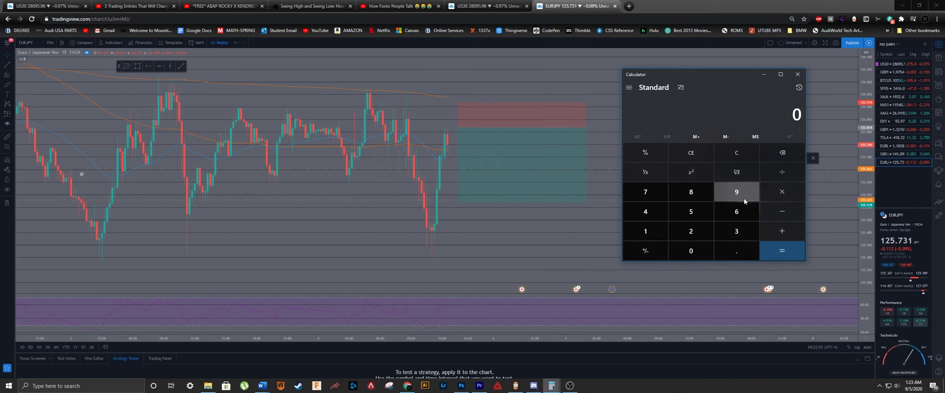
left_click(646, 231)
left_click(690, 251)
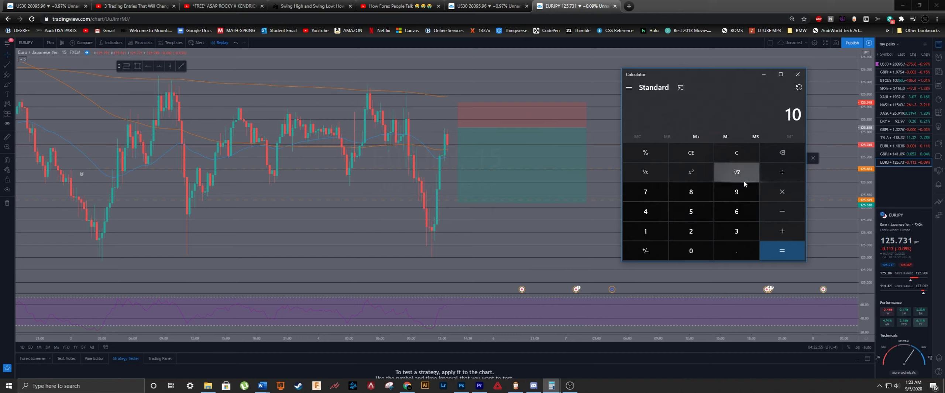
left_click(782, 172)
left_click(664, 233)
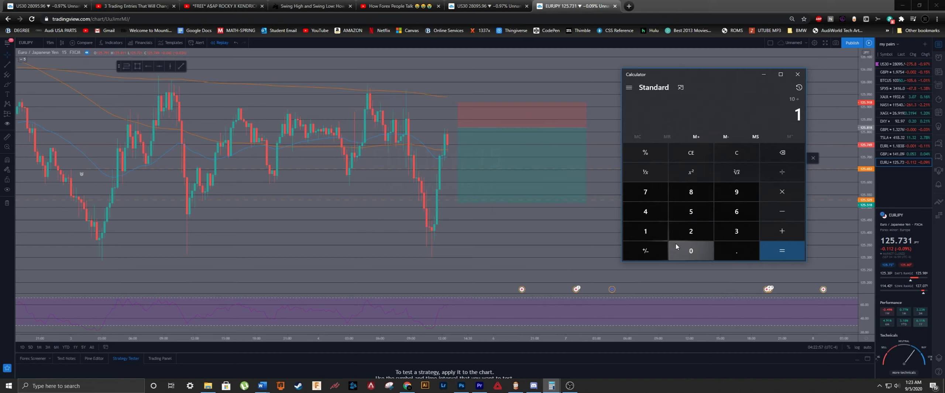
left_click(690, 251)
left_click(782, 251)
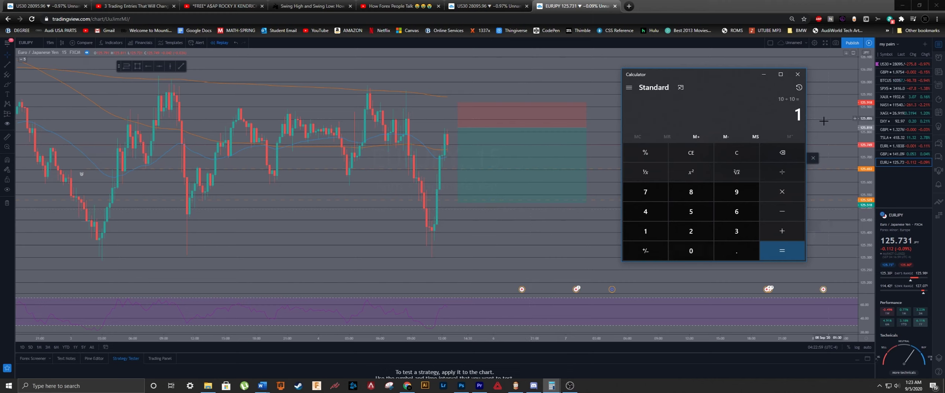
double_click(801, 115)
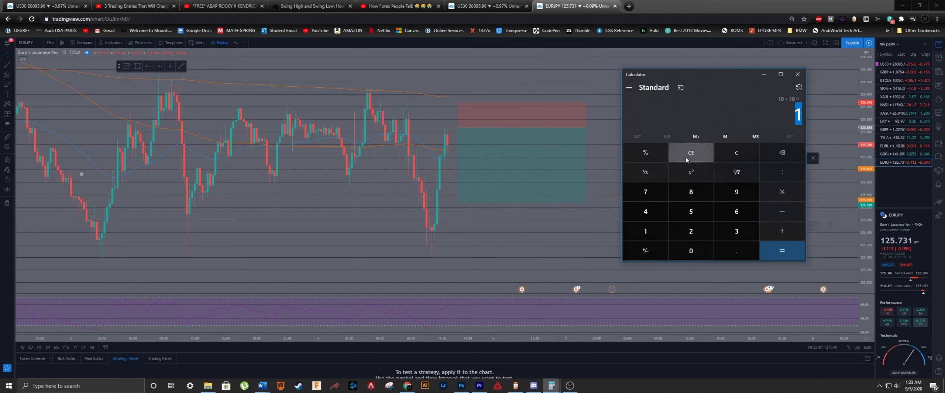
- Switch to MetaTrader, set the US30 one-click trading volume to 0.10 lots and return to the EURJPY chart
left_click(513, 385)
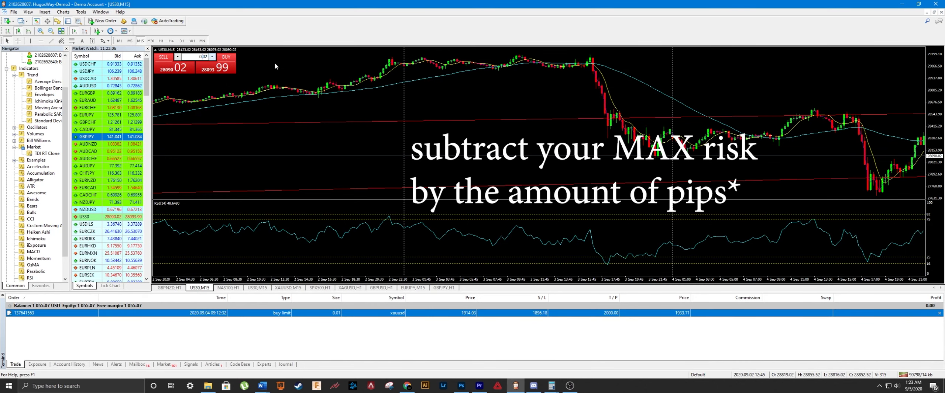
left_click(203, 56)
key("BackSpace")
key("BackSpace")
type("10")
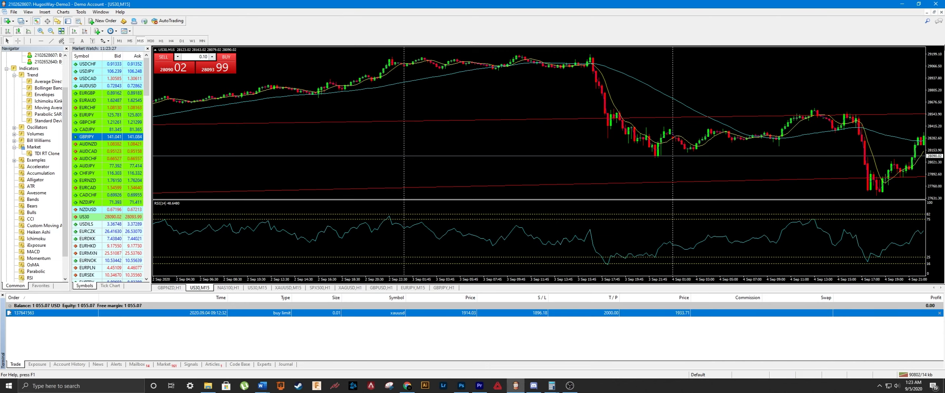
left_click(904, 4)
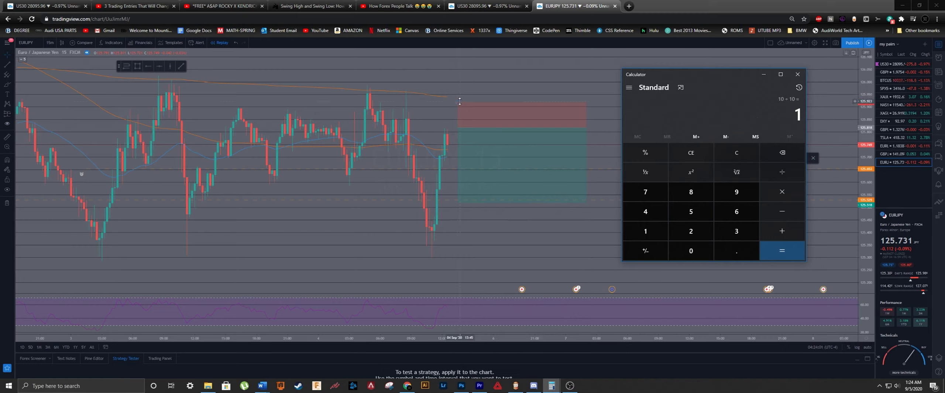
- Move the short position drawing slightly higher on the EURJPY chart and widen its stop to about 125.96
mouse_move(508, 115)
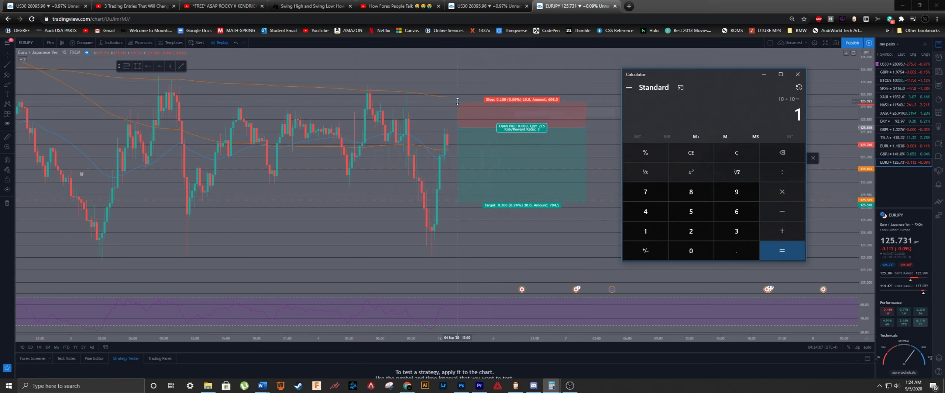
mouse_move(457, 101)
left_mouse_down()
mouse_move(458, 83)
mouse_move(458, 99)
mouse_move(470, 104)
left_mouse_up()
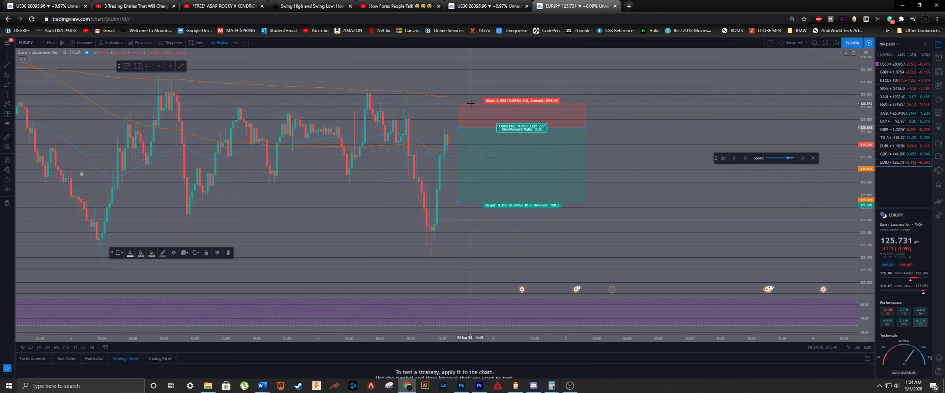
left_click_drag(555, 113, 555, 107)
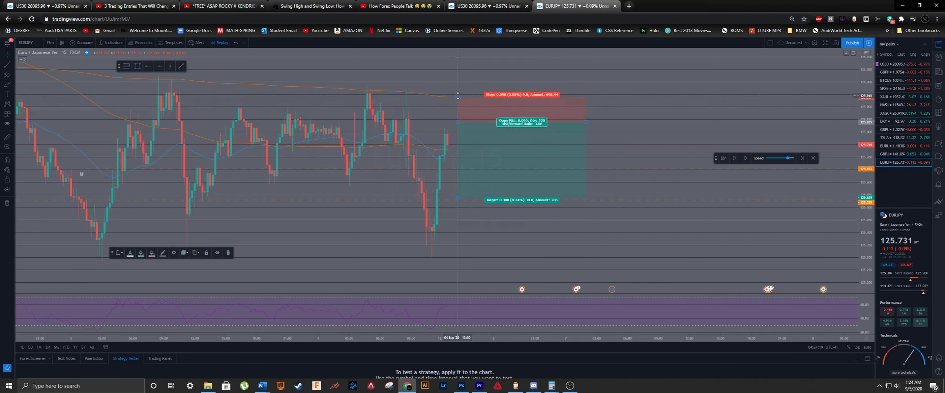
left_click_drag(458, 96, 464, 91)
left_click(628, 121)
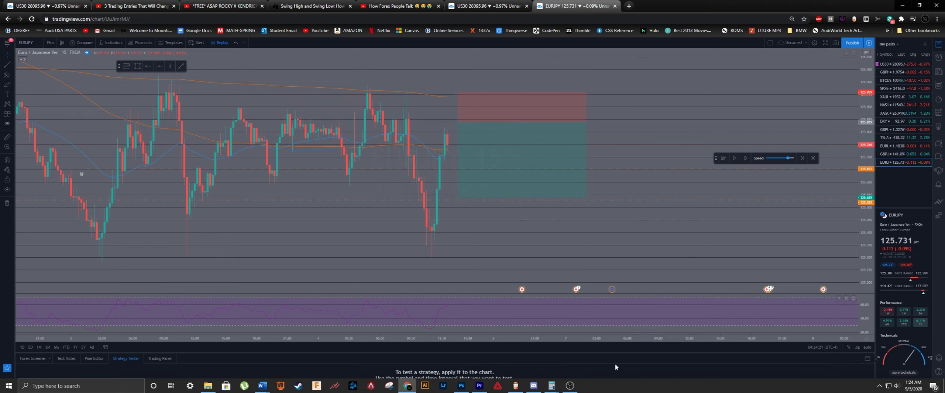
left_click(551, 386)
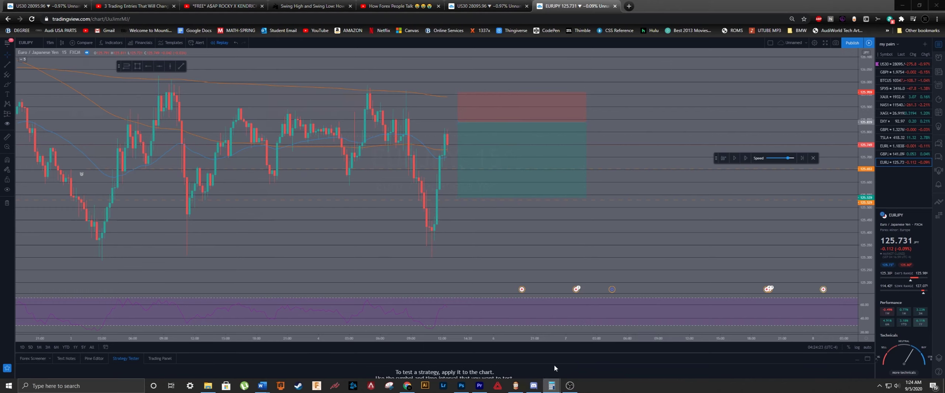
mouse_move(551, 386)
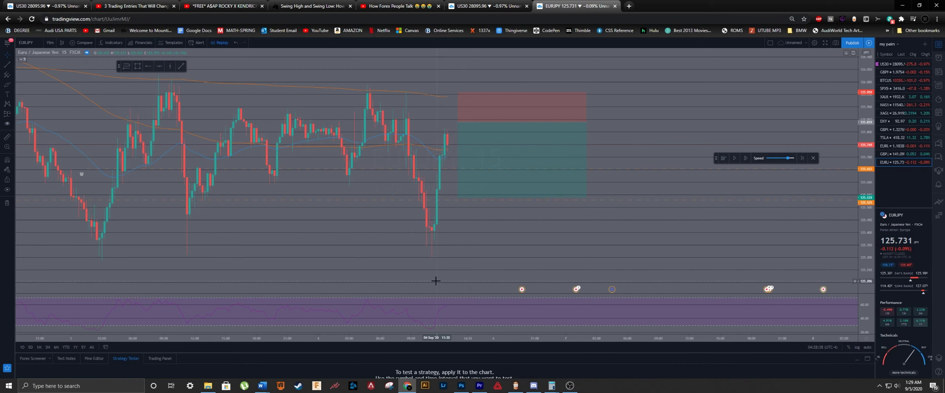
- Switch to Word's recovered Document1 and bring the 40*30 and 10*10 profit calculation into view
left_click(262, 386)
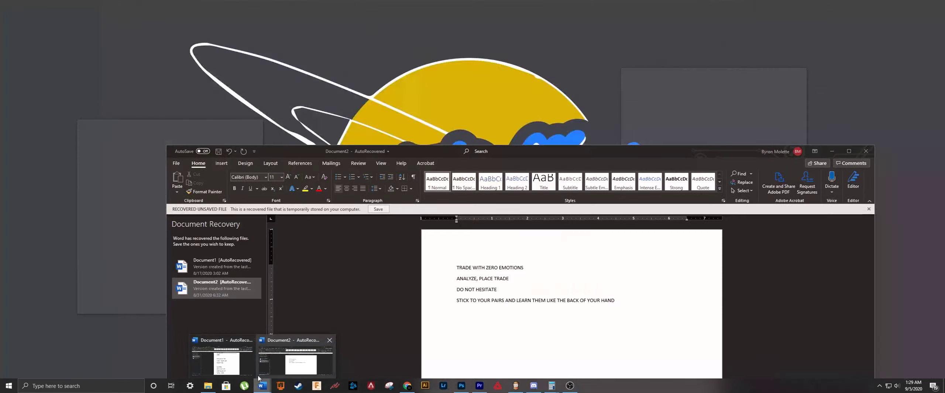
left_click(222, 363)
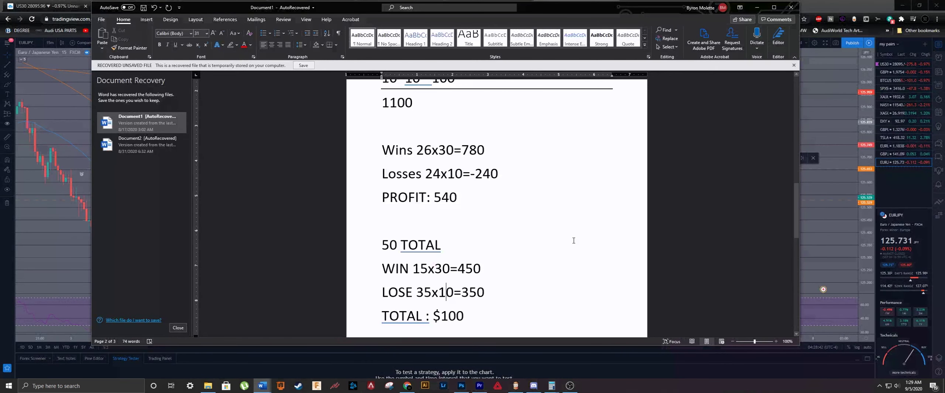
scroll(535, 237, "up", 5)
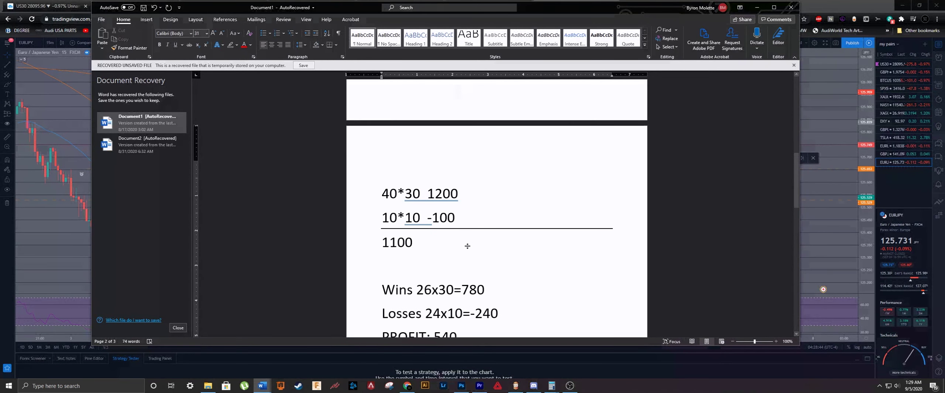
scroll(467, 246, "down", 1)
left_click(448, 213)
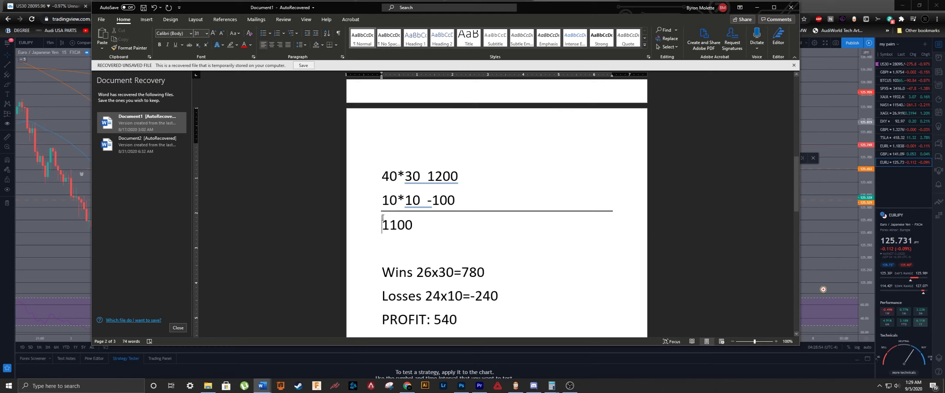
- Highlight the 1100 total and the leading 10 of the 10*10 line, clearing each selection
left_click_drag(382, 221, 420, 220)
left_click(420, 220)
left_click_drag(383, 233, 419, 231)
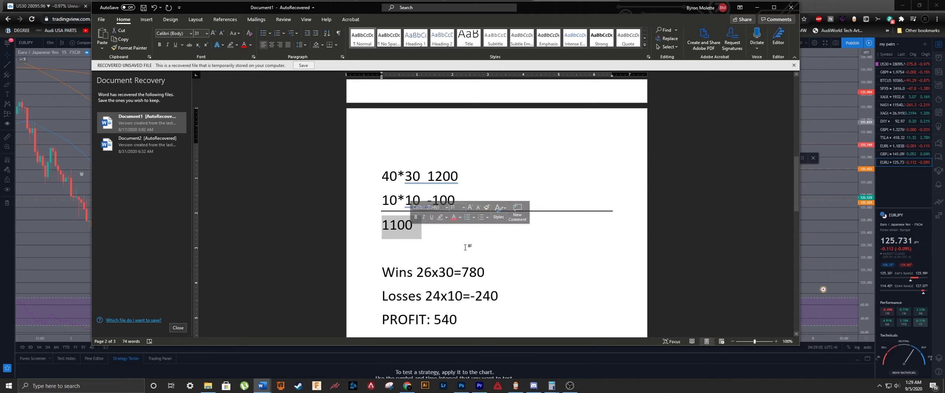
left_click(445, 234)
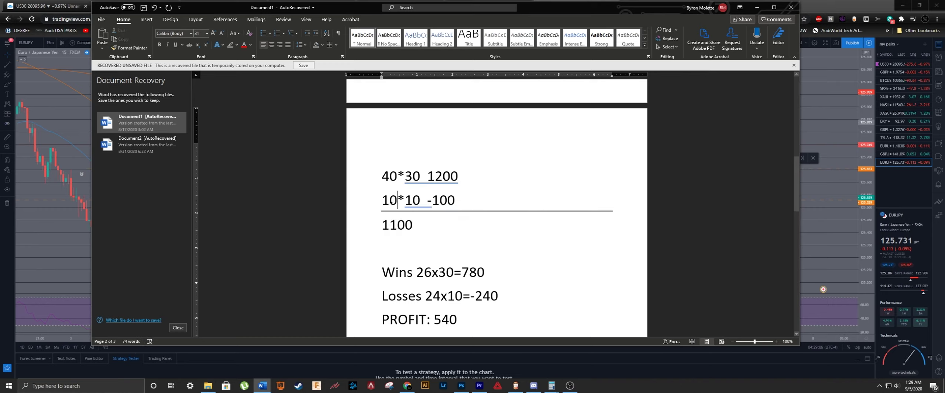
left_click_drag(398, 200, 381, 201)
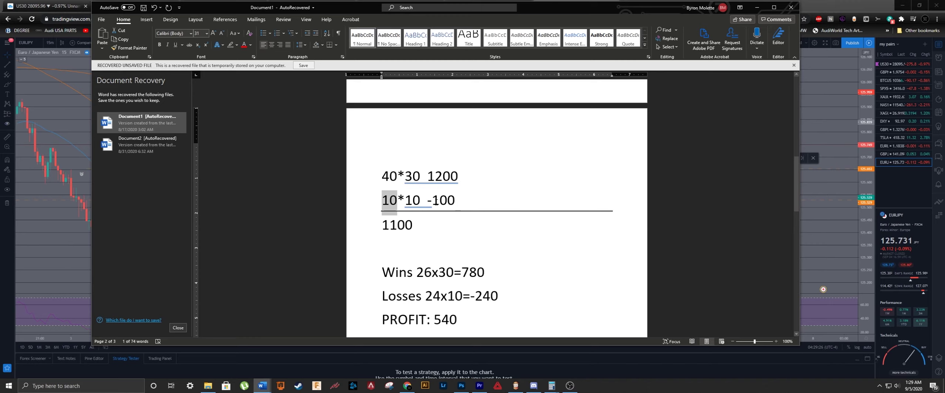
left_click(384, 201)
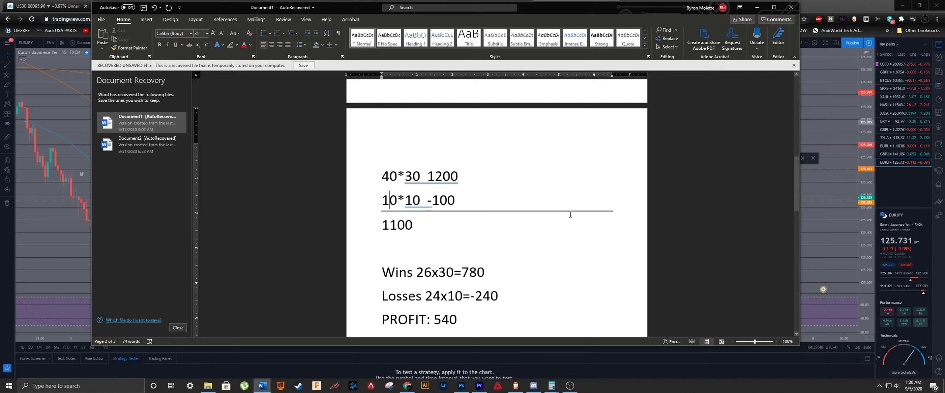
- Go to the LOSING STRATEGY example at the start of the document and maximize the Word window
scroll(570, 215, "down", 3)
scroll(516, 225, "up", 10)
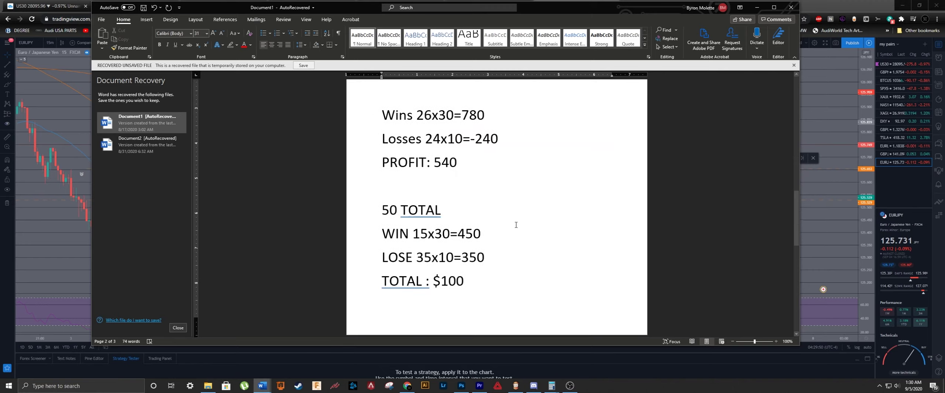
scroll(646, 211, "up", 1)
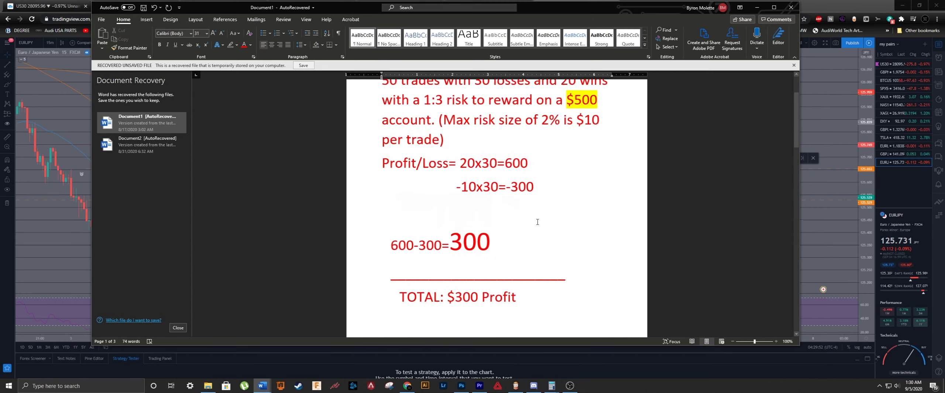
scroll(530, 211, "up", 2)
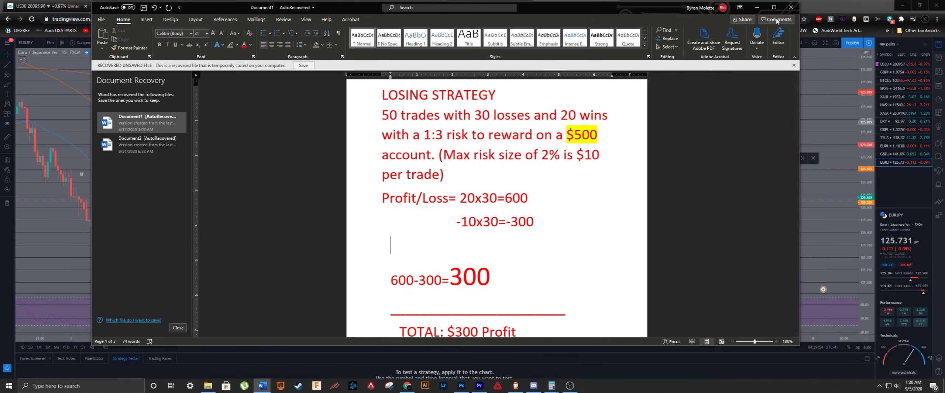
left_click(773, 7)
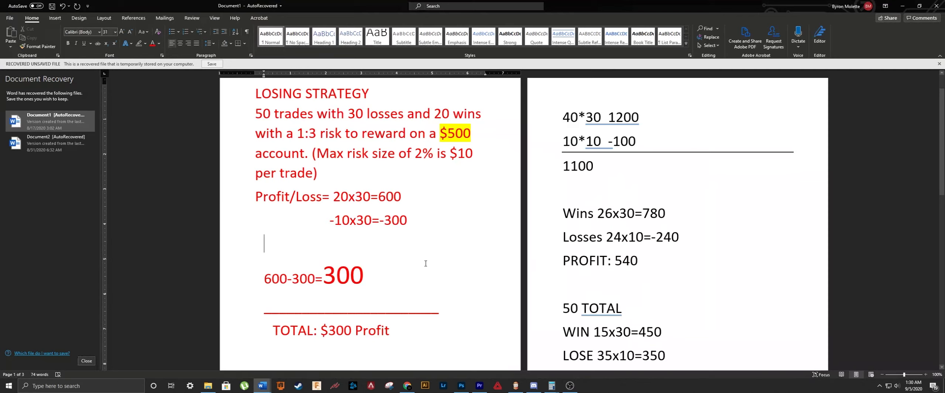
- Highlight the 1:3 ratio, the 2% risk size and the $500 account amount in the LOSING STRATEGY text, clearing the selection at the end
left_click(342, 134)
left_click_drag(297, 133, 320, 133)
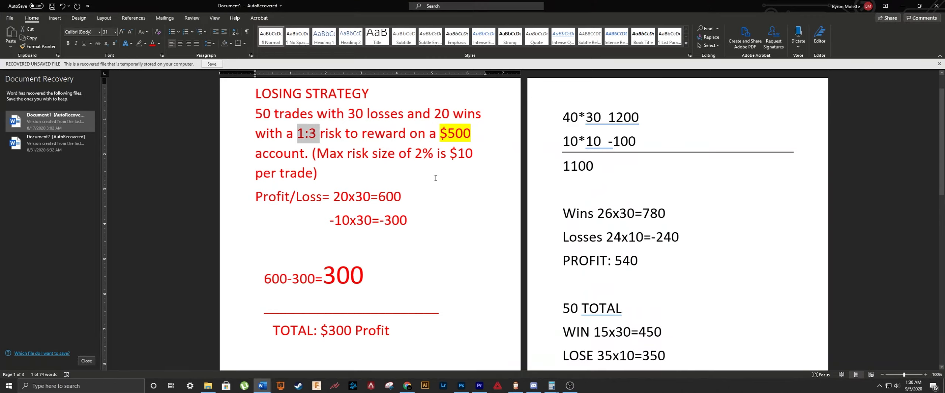
left_click(423, 225)
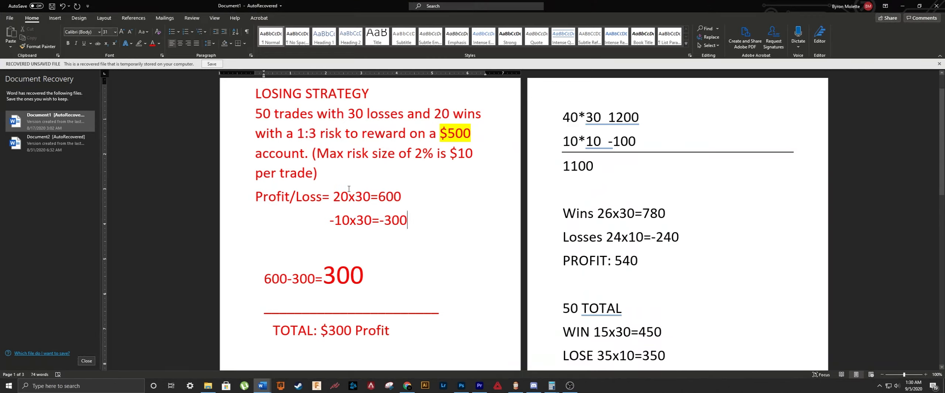
left_click(326, 132)
mouse_move(413, 156)
left_mouse_down()
mouse_move(399, 155)
mouse_move(421, 155)
left_mouse_up()
mouse_move(474, 134)
left_mouse_down()
mouse_move(423, 134)
mouse_move(455, 134)
left_mouse_up()
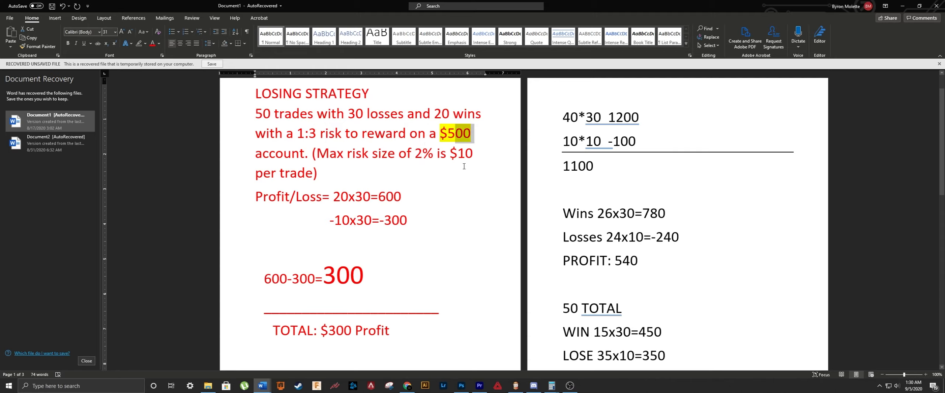
left_click(466, 189)
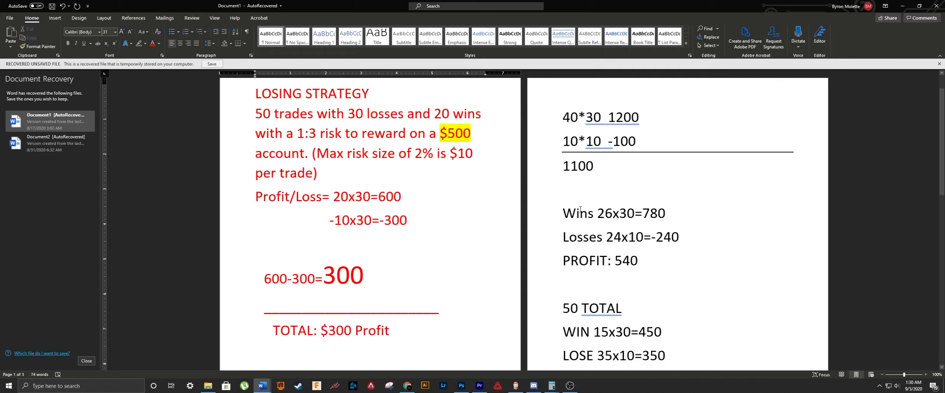